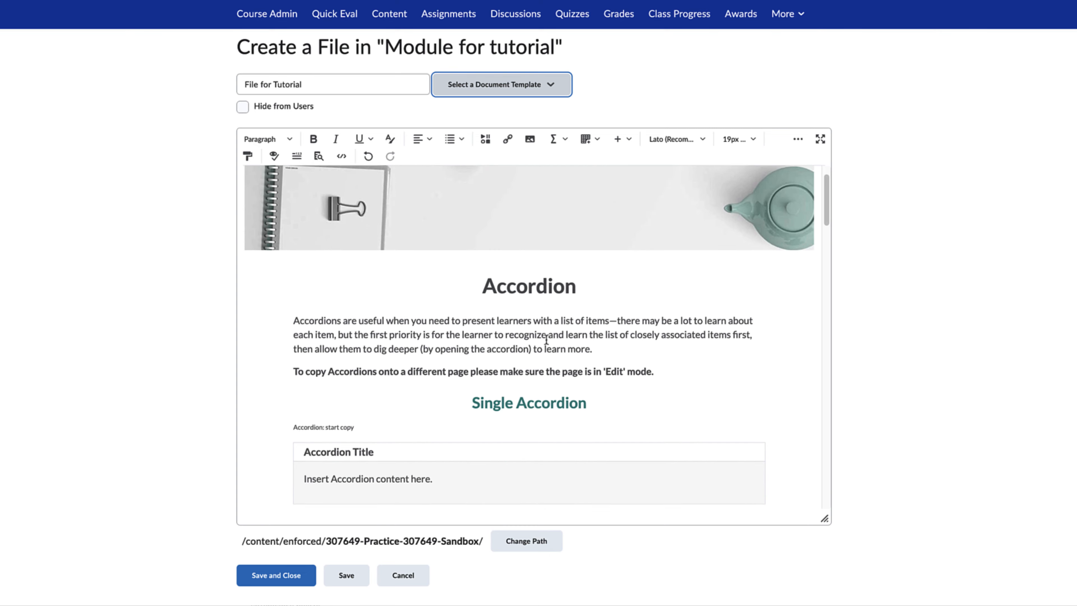
scroll(546, 340, "down", 6)
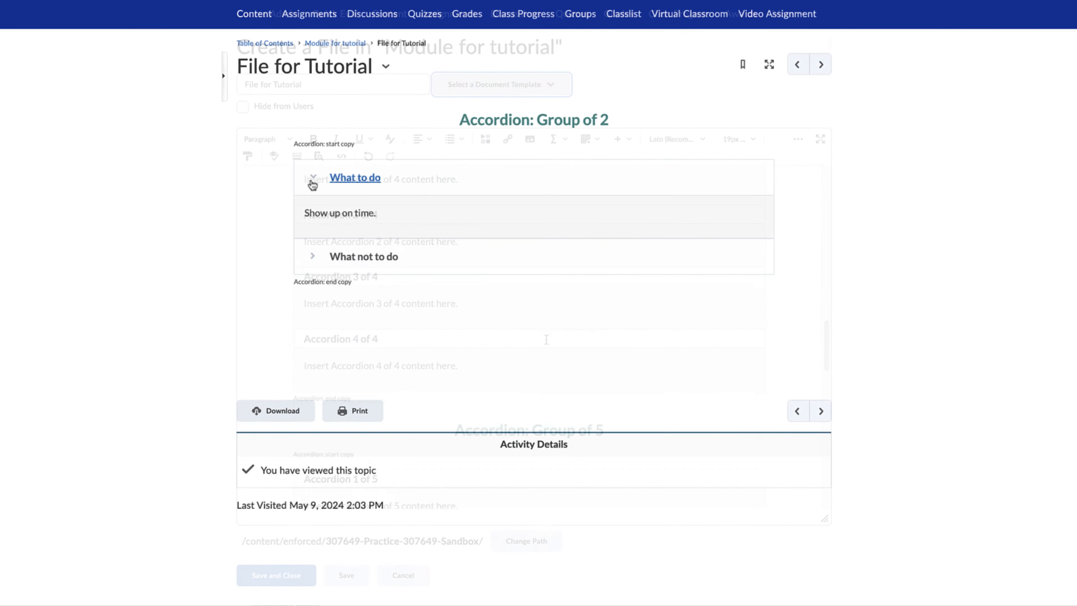
Preview the accordion layout and toggle the "What to do" and "What not to do" sections in the published file
left_click(312, 185)
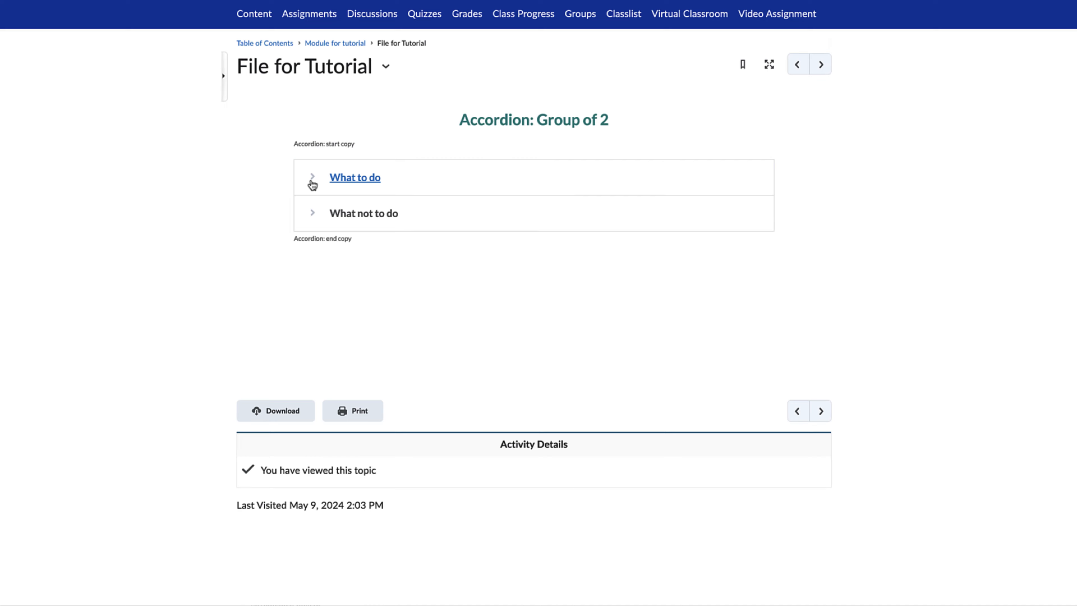
left_click(313, 215)
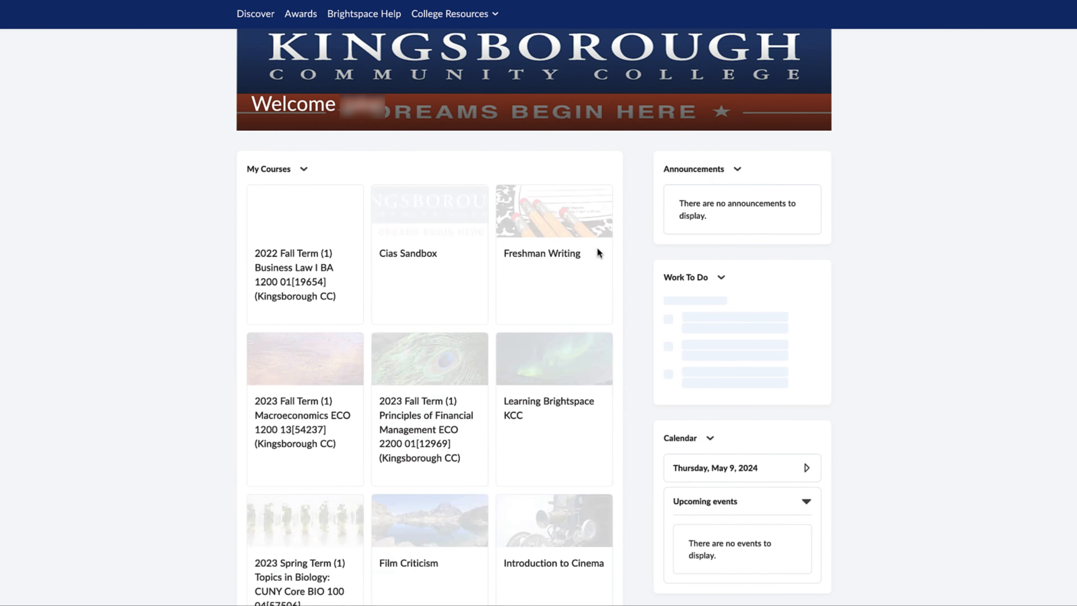
Open the Introduction to Cinema course and go to its Content area
scroll(599, 253, "down", 3)
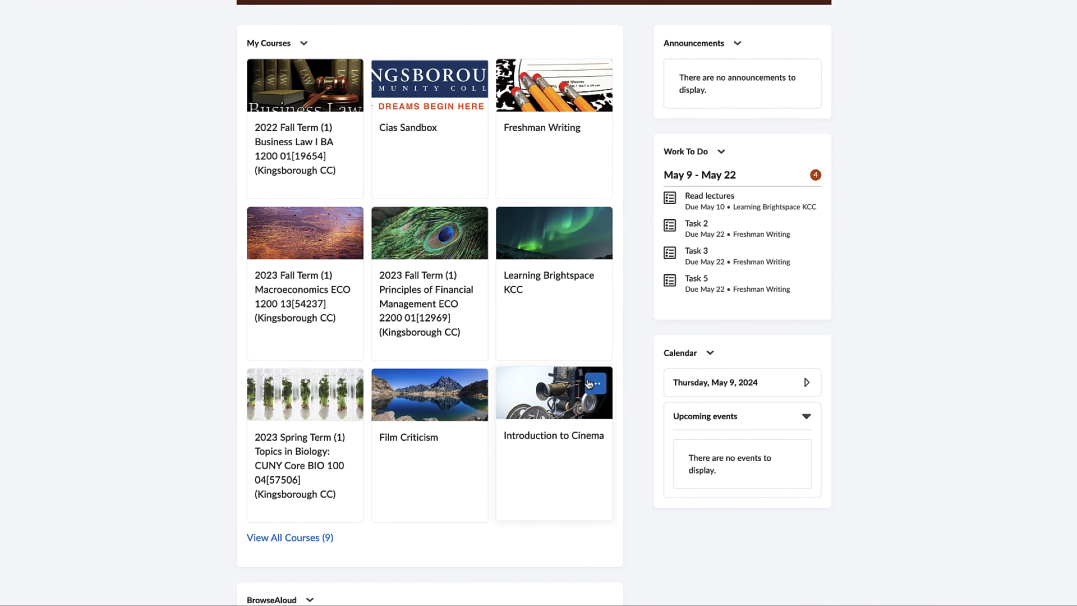
left_click(573, 390)
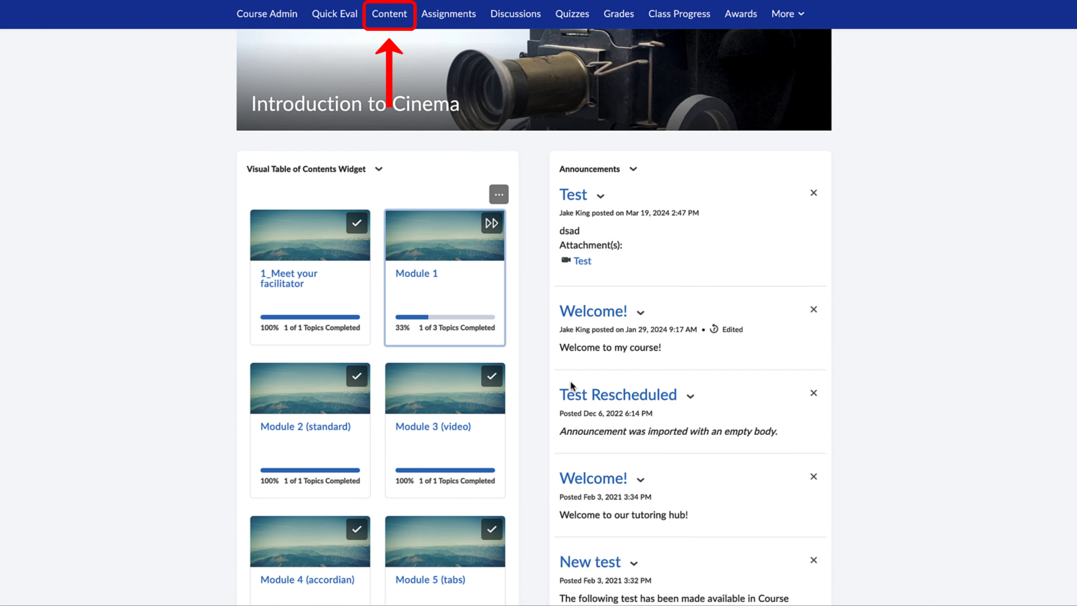
left_click(383, 13)
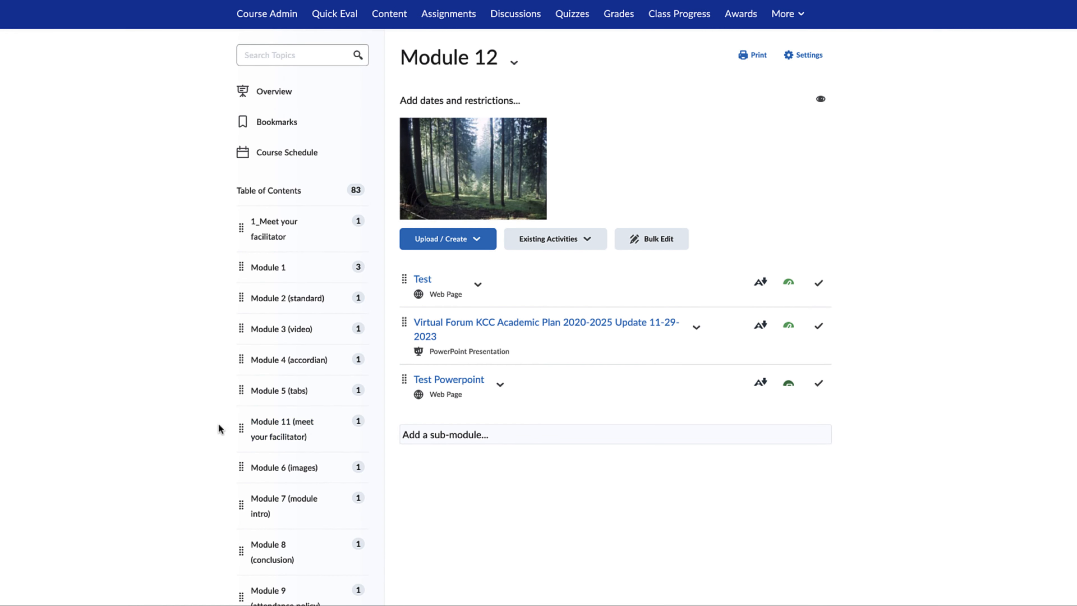
Add a new module named "Module for tutorial" at the end of the course's table of contents
scroll(208, 430, "down", 6)
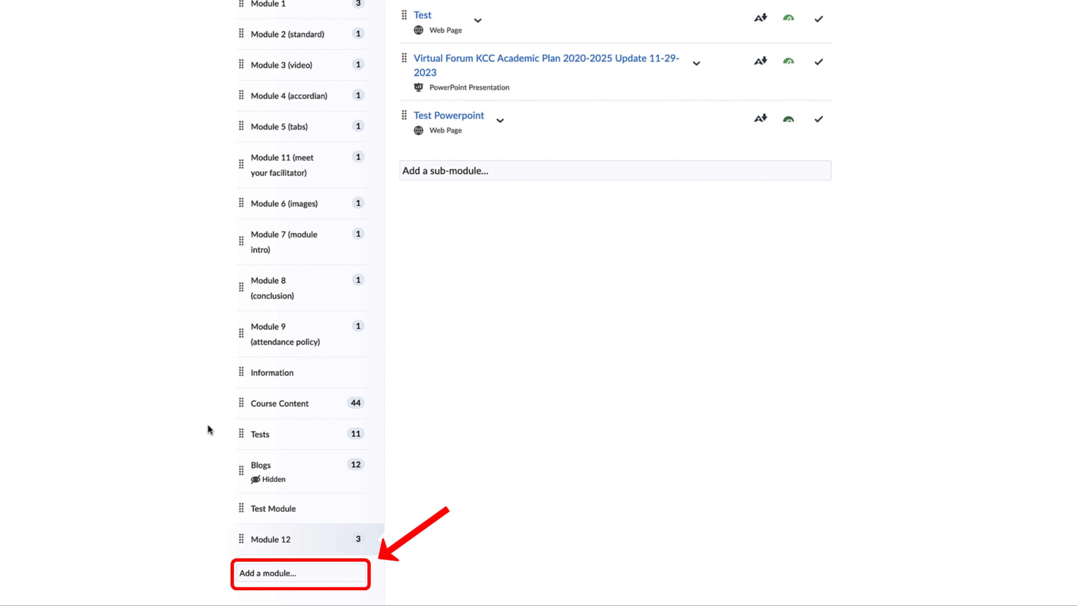
left_click(255, 573)
type("Module")
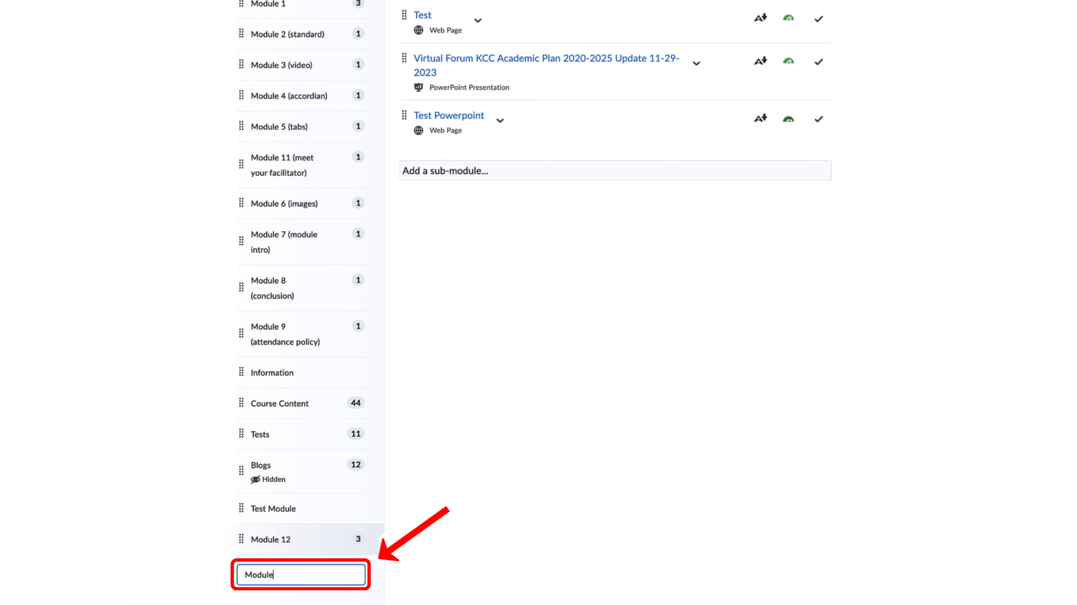
type(" for tutorial")
key("Return")
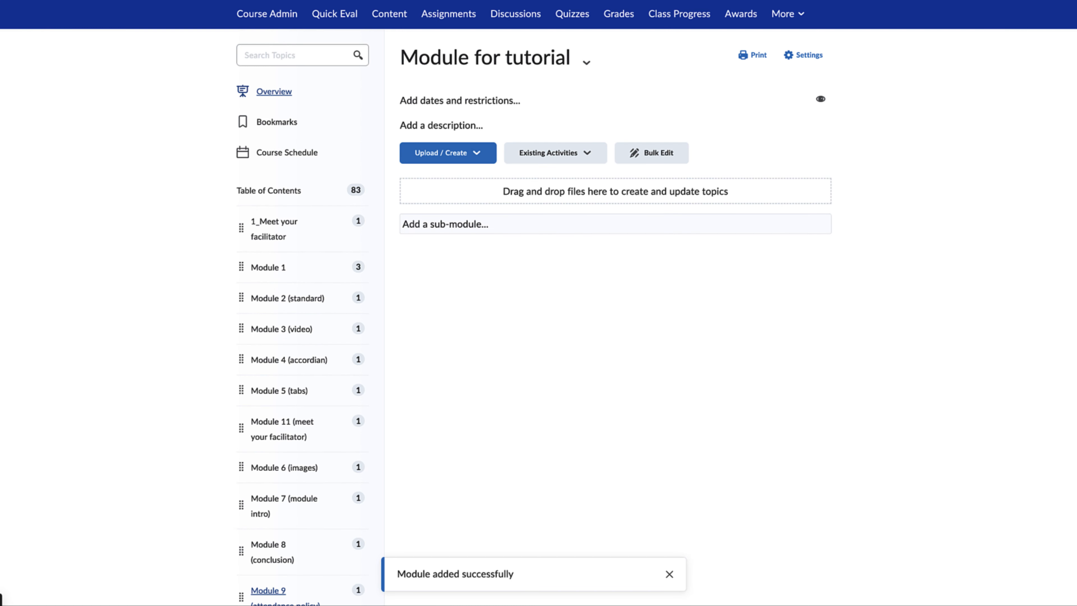
Create a new file in "Module for tutorial" and title it "File for Tutorial"
scroll(406, 569, "down", 7)
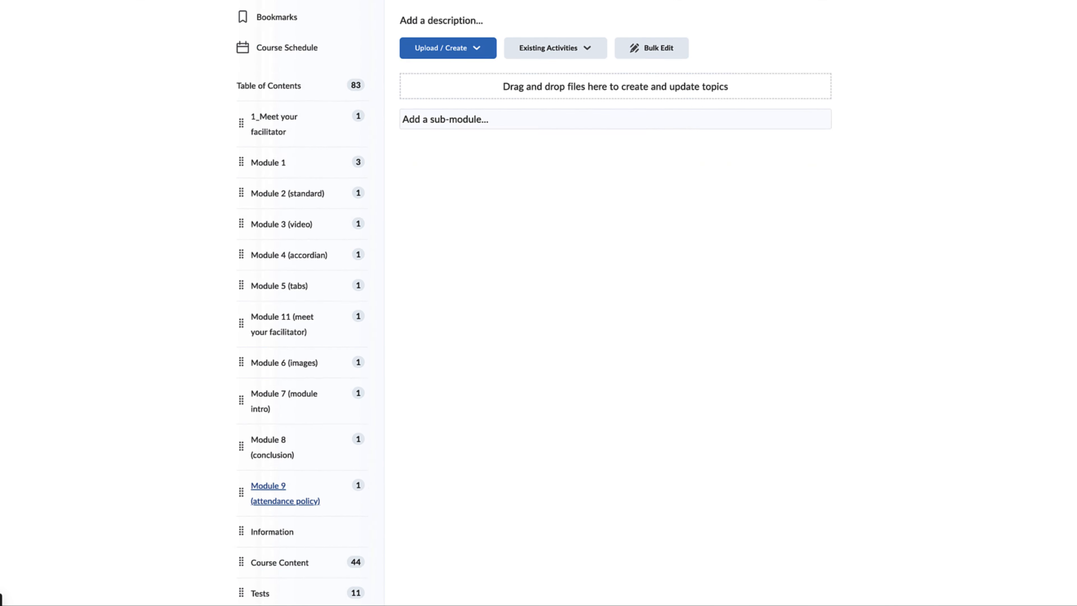
left_click(314, 545)
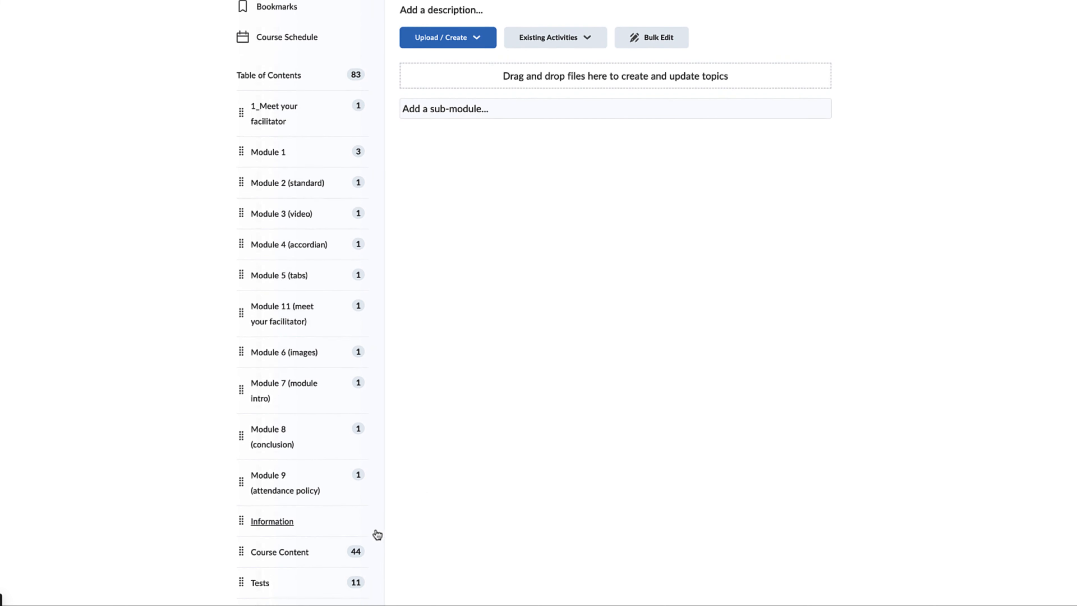
scroll(466, 504, "up", 1)
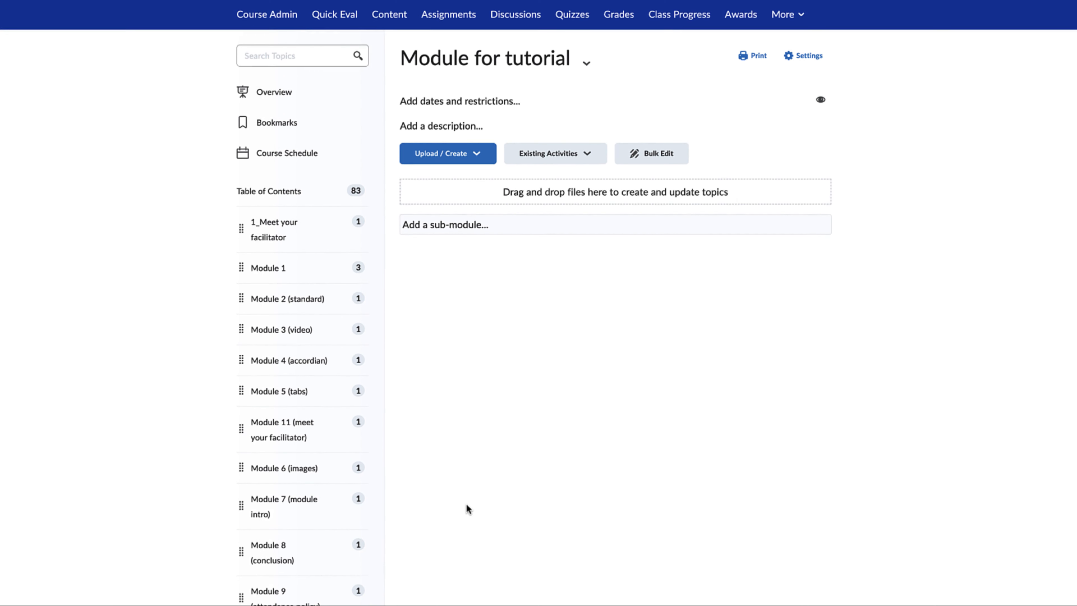
left_click(460, 157)
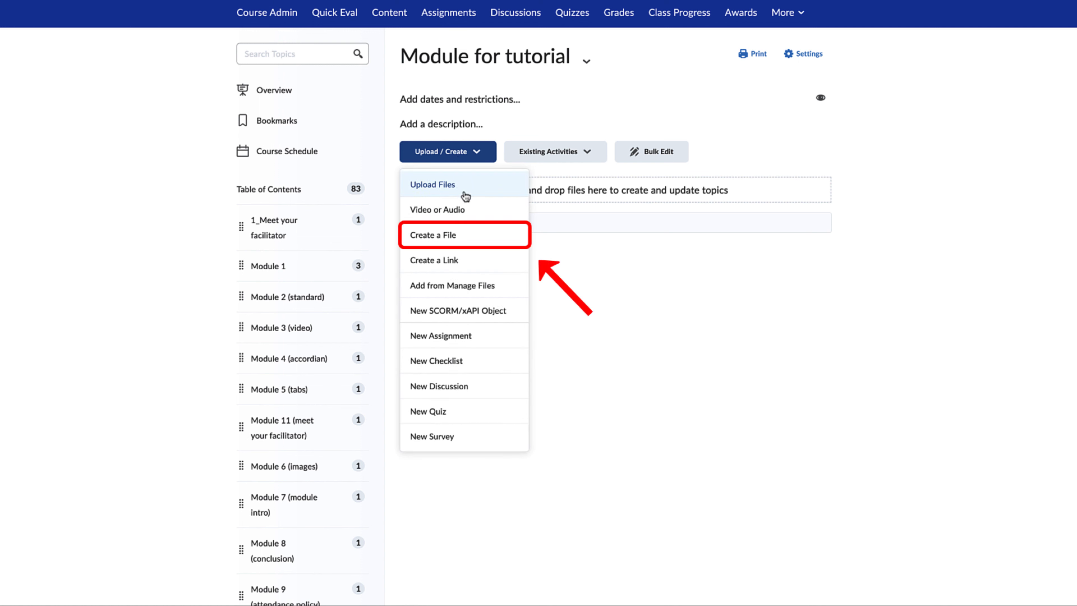
left_click(483, 236)
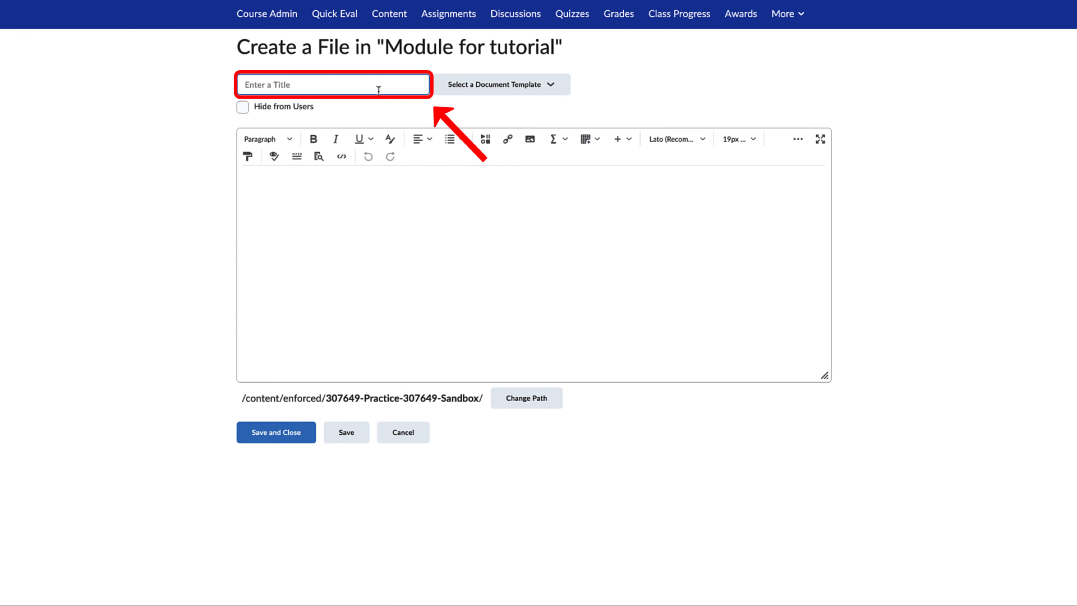
type("File for Tutorial")
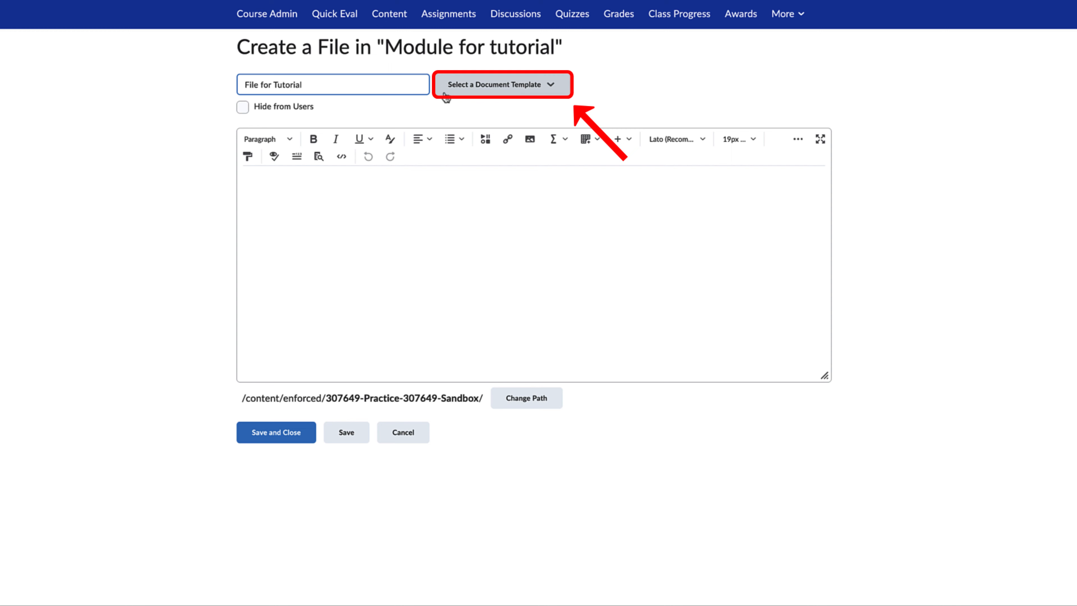
Try out the 01_intro document template and clear all of its content from the page
left_click(567, 90)
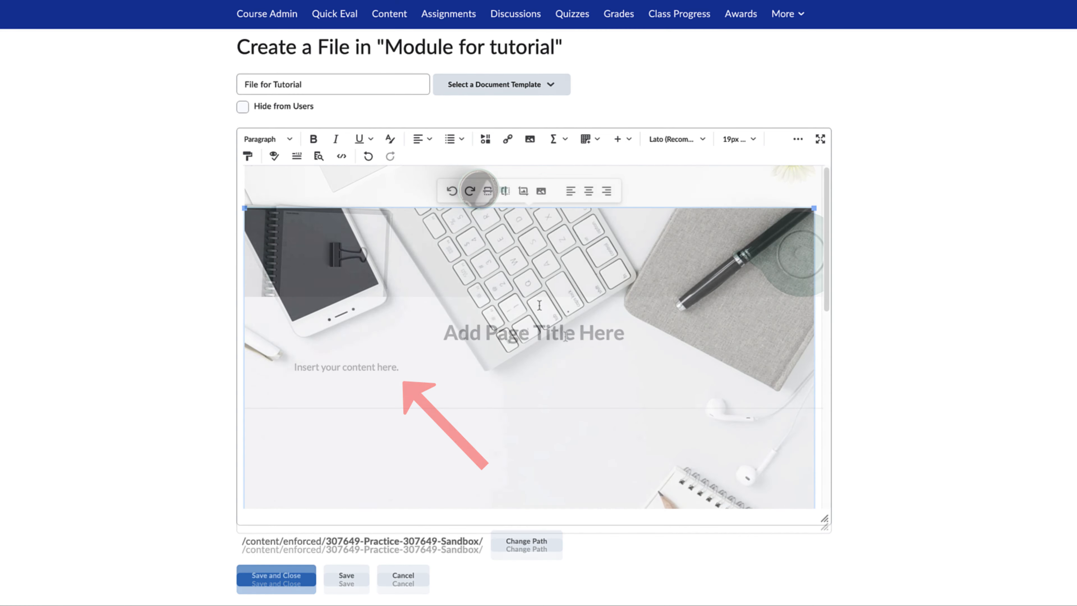
scroll(538, 303, "down", 5)
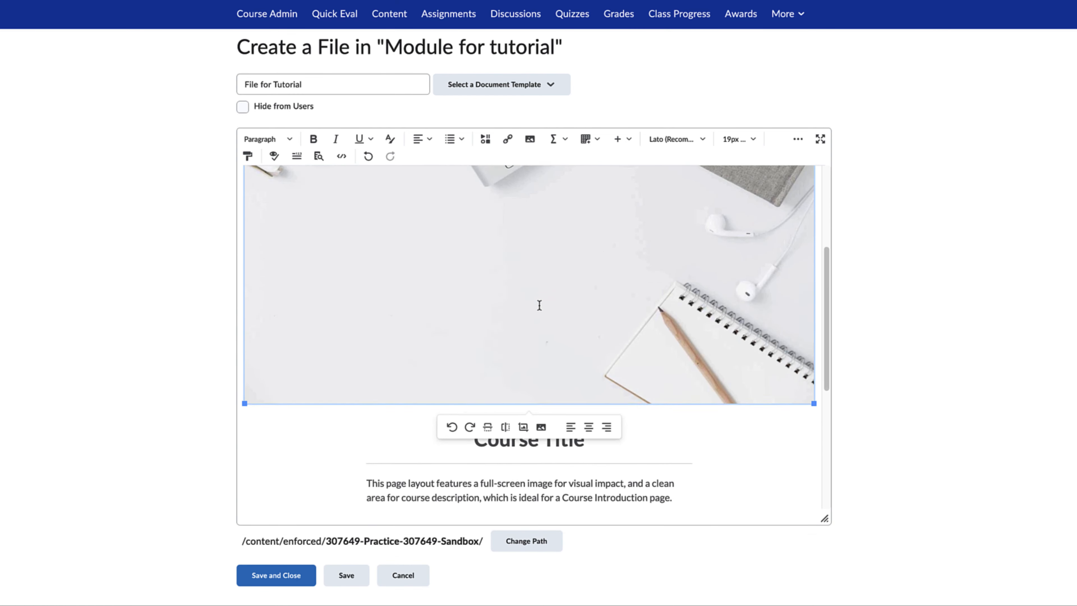
scroll(540, 306, "down", 4)
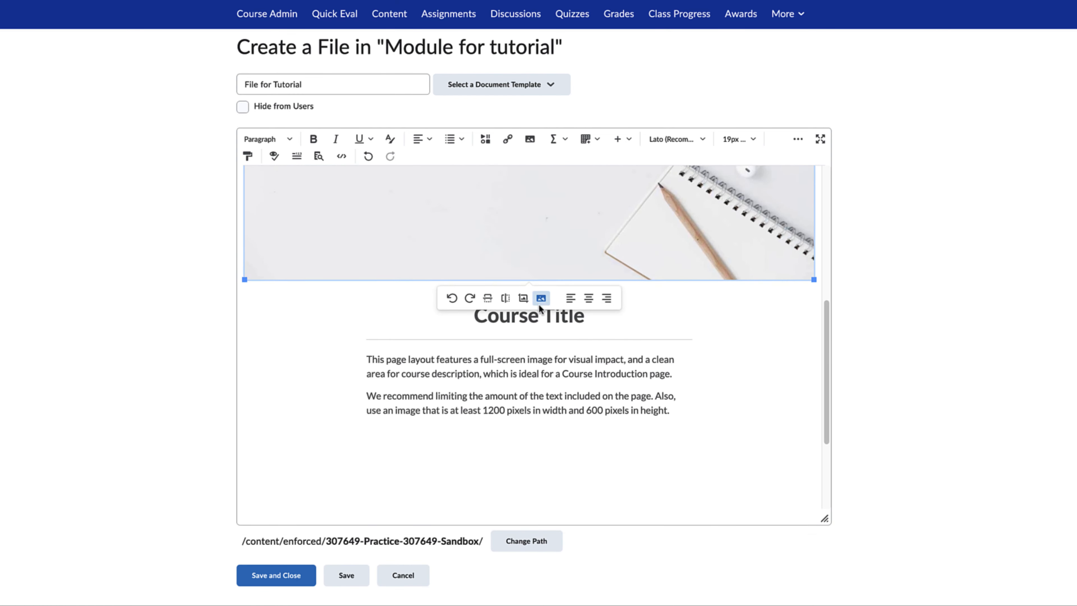
left_click(539, 302)
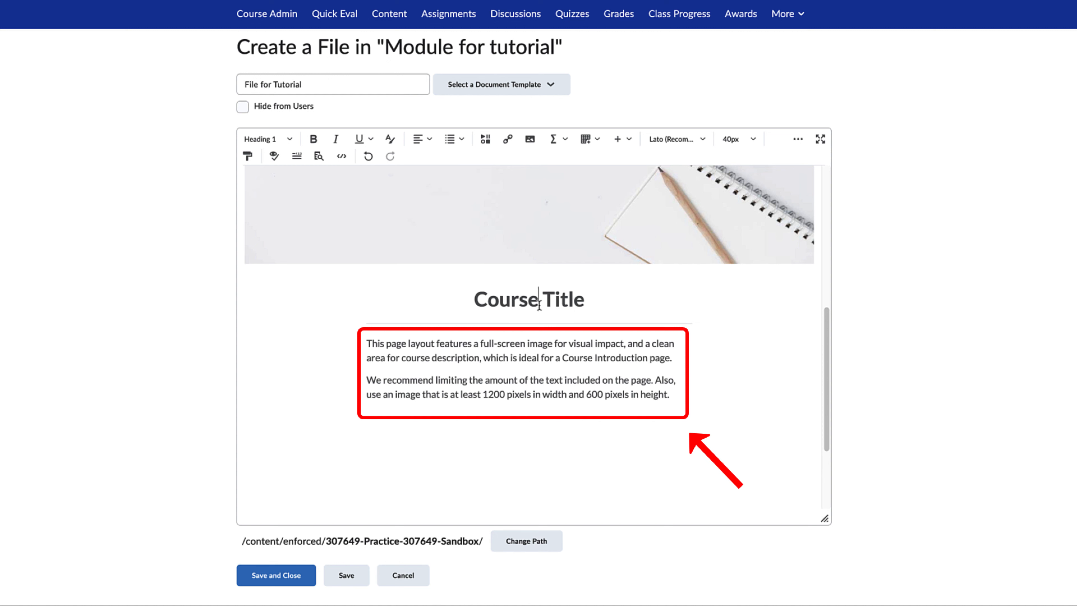
left_click(585, 352)
scroll(585, 352, "up", 2)
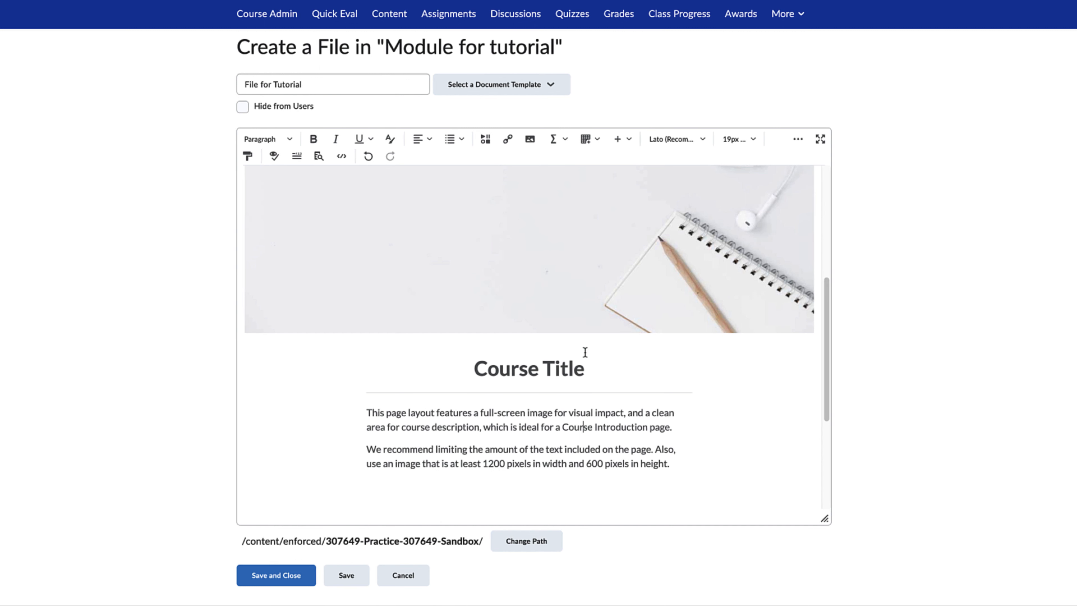
key("ctrl+a")
key("Delete")
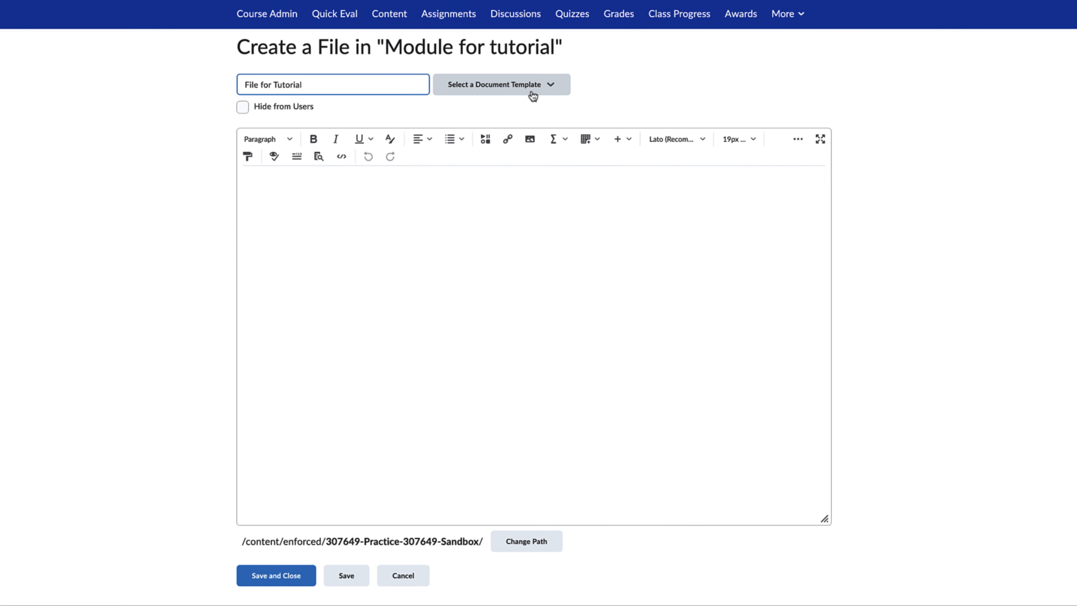
Apply the 00_blank template and replace it with 01_intro to compare the two page layouts
left_click(559, 85)
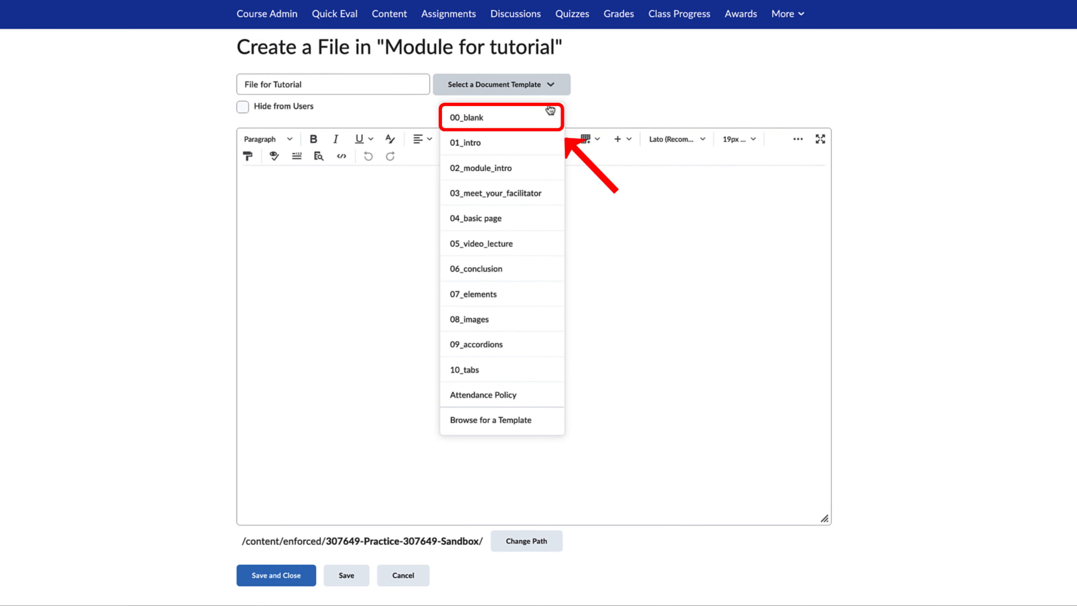
left_click(545, 119)
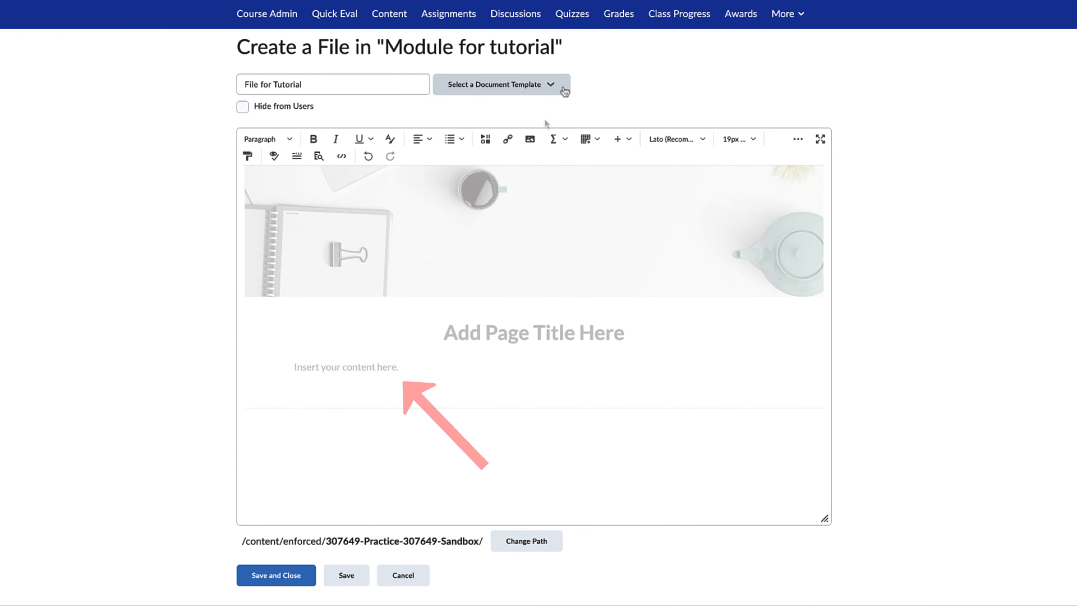
left_click(564, 90)
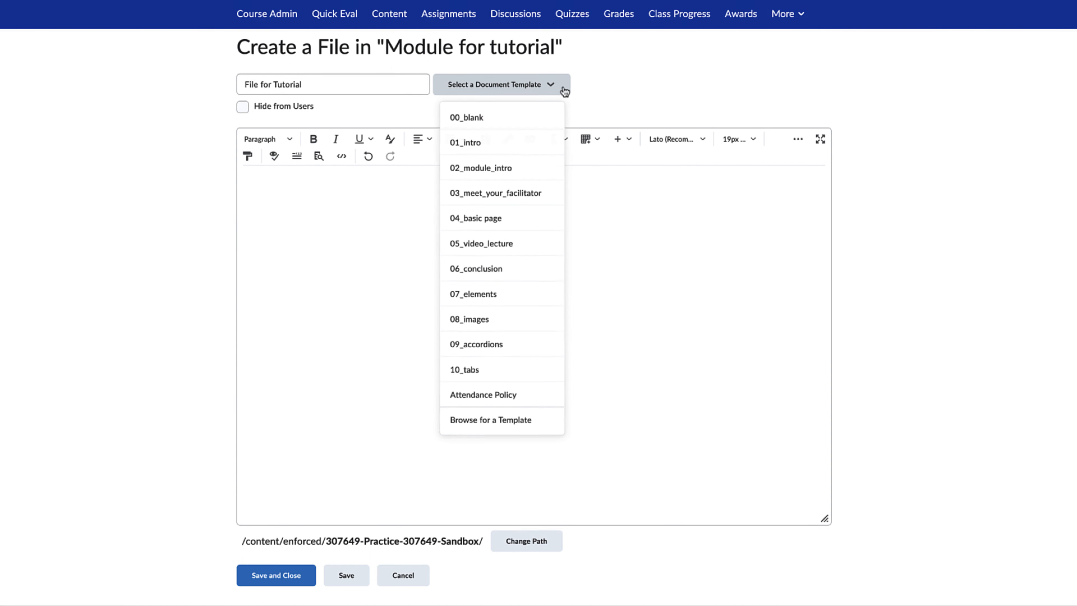
left_click(537, 145)
scroll(540, 306, "down", 8)
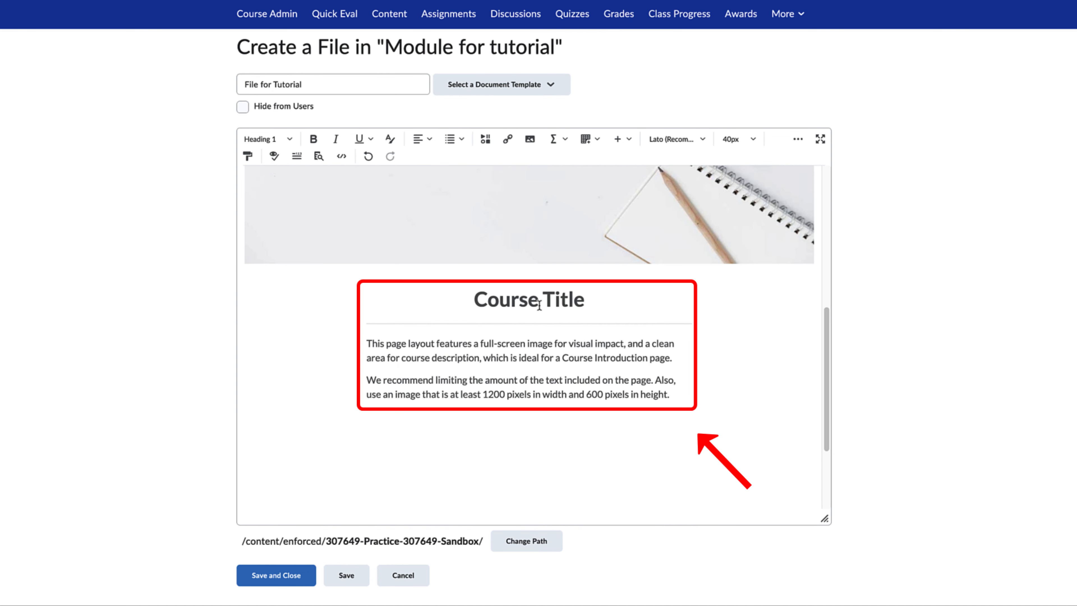
left_click(585, 352)
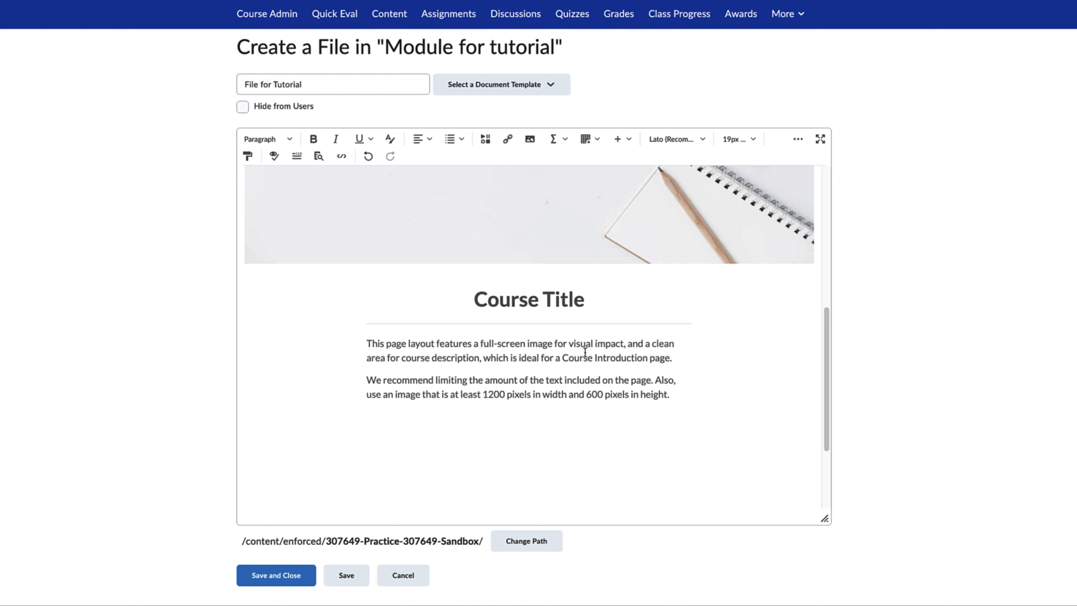
scroll(585, 353, "up", 2)
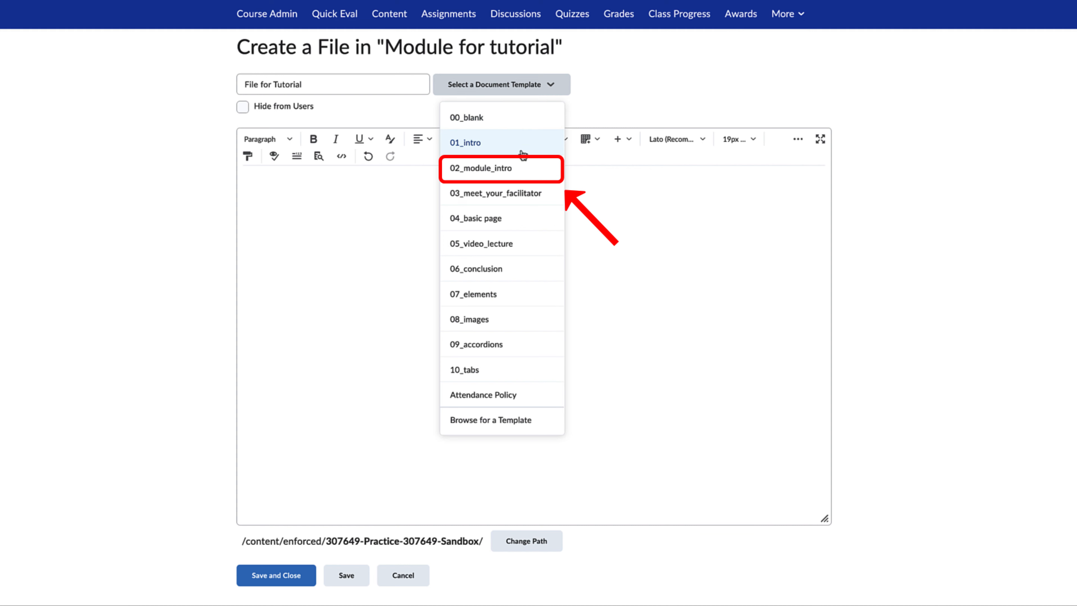
Try out the 02_module_intro template and clear all of its content from the page
left_click(523, 170)
scroll(538, 291, "down", 6)
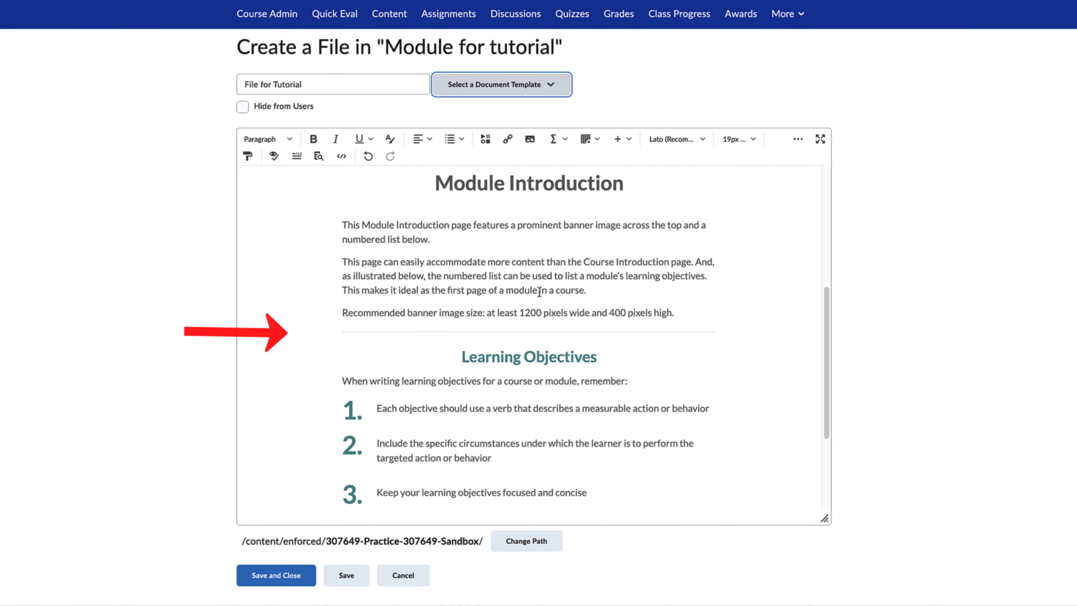
left_click(541, 290)
key("ctrl+a")
key("BackSpace")
Apply the 03_meet_your_facilitator template and replace it with 04_basic page to compare their layouts
left_click(551, 91)
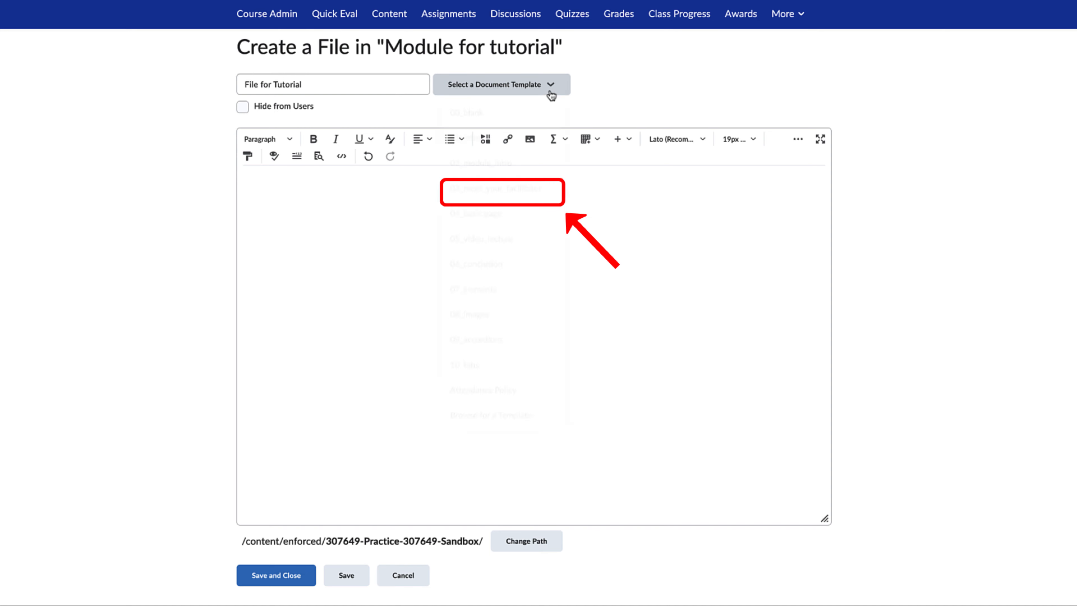
left_click(554, 185)
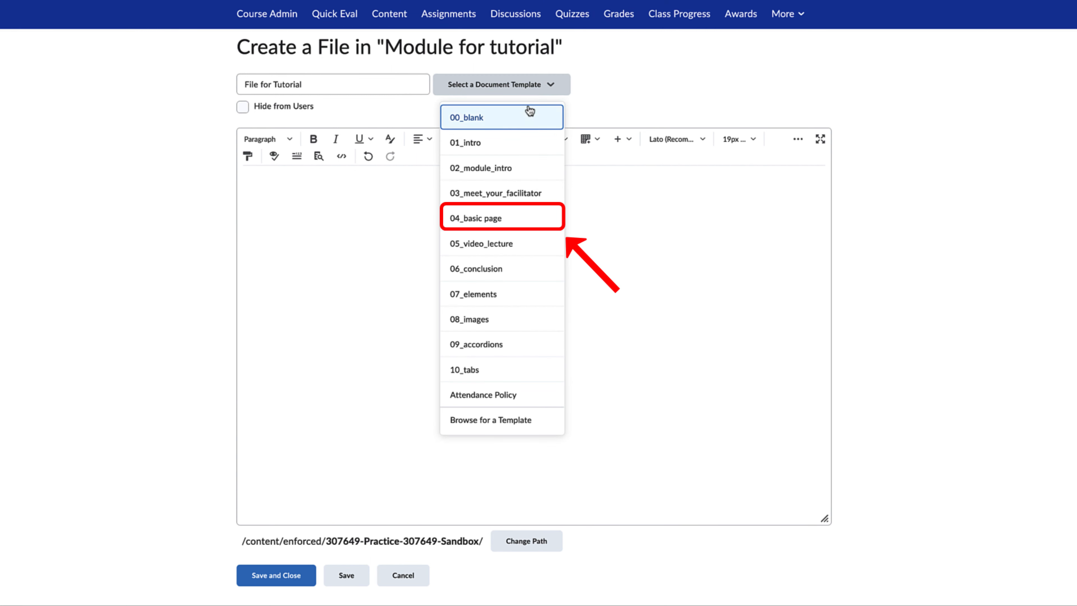
left_click(533, 217)
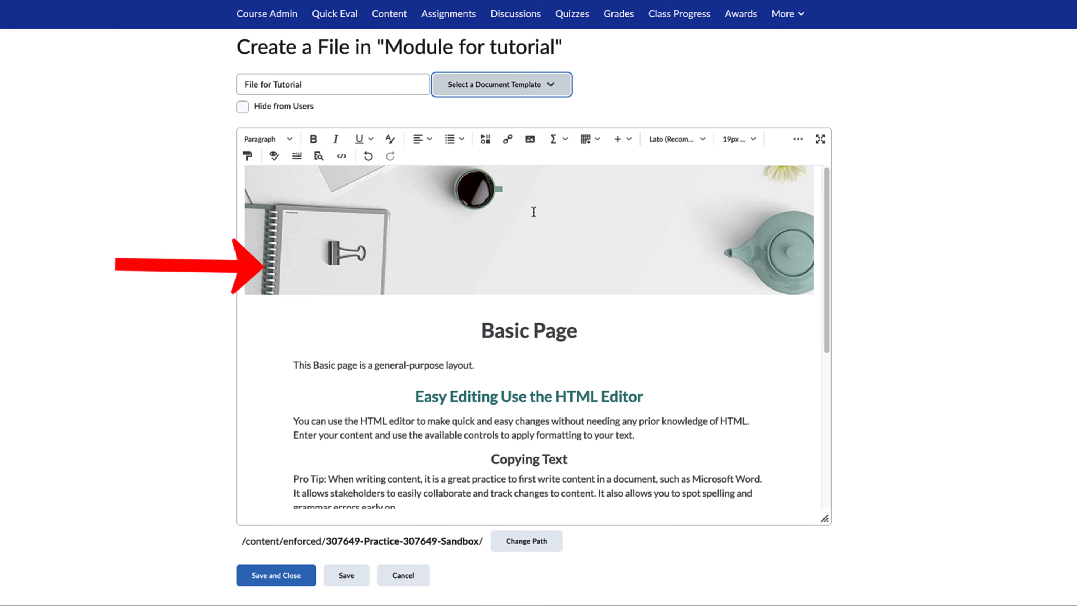
scroll(533, 212, "down", 4)
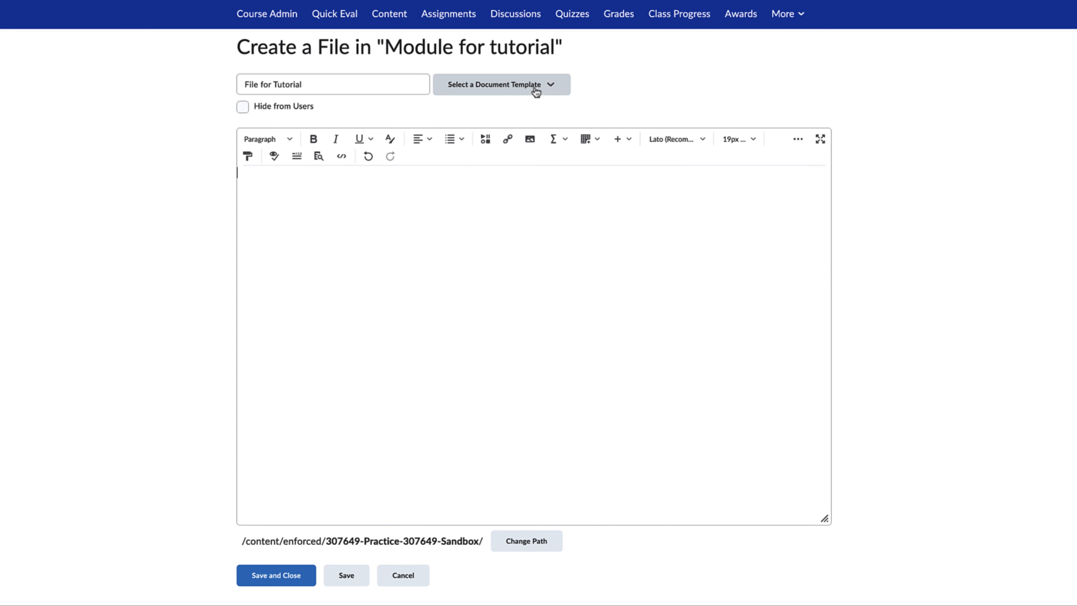
Apply the 05_video_lecture template to the file and look over its layout and video replacement instructions
left_click(537, 91)
left_click(539, 241)
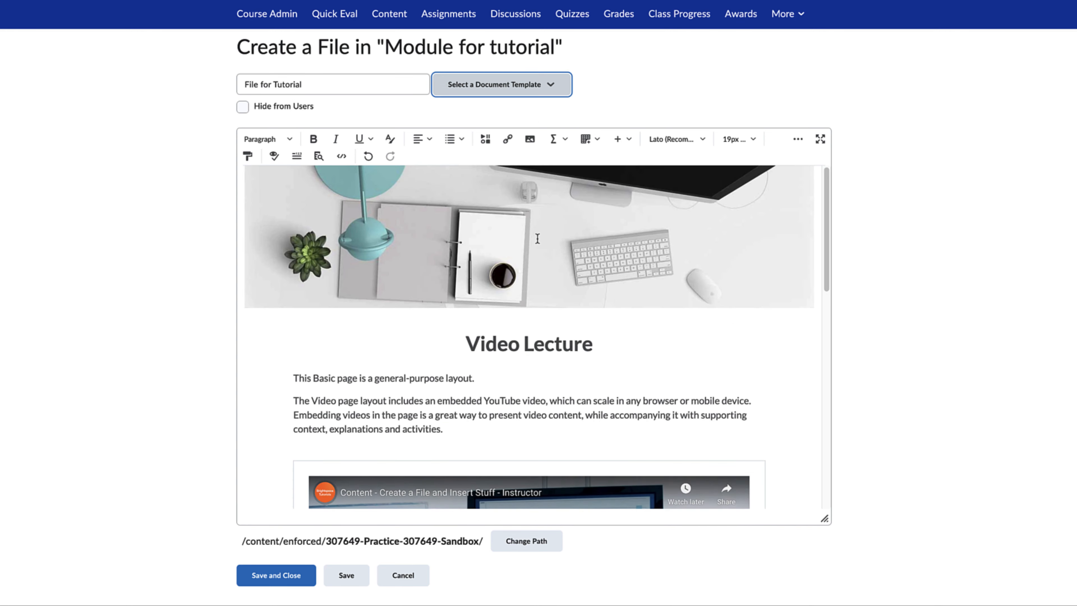
scroll(537, 239, "down", 10)
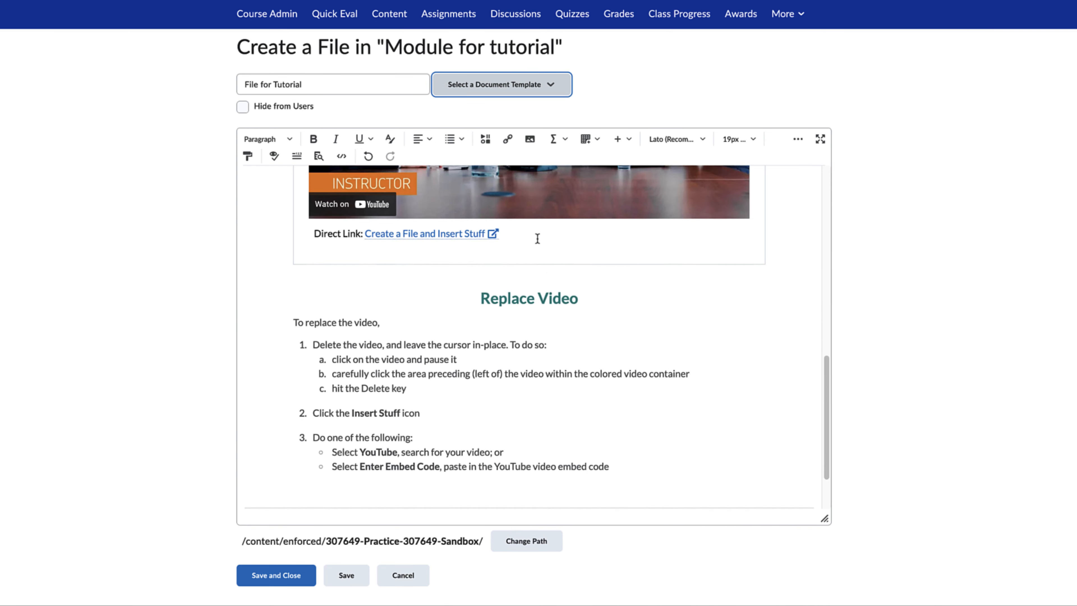
Replace the template's embedded video with the YouTube video "A new way to search in Brightspace Community", found by its pasted URL
scroll(538, 238, "up", 5)
left_click(724, 252)
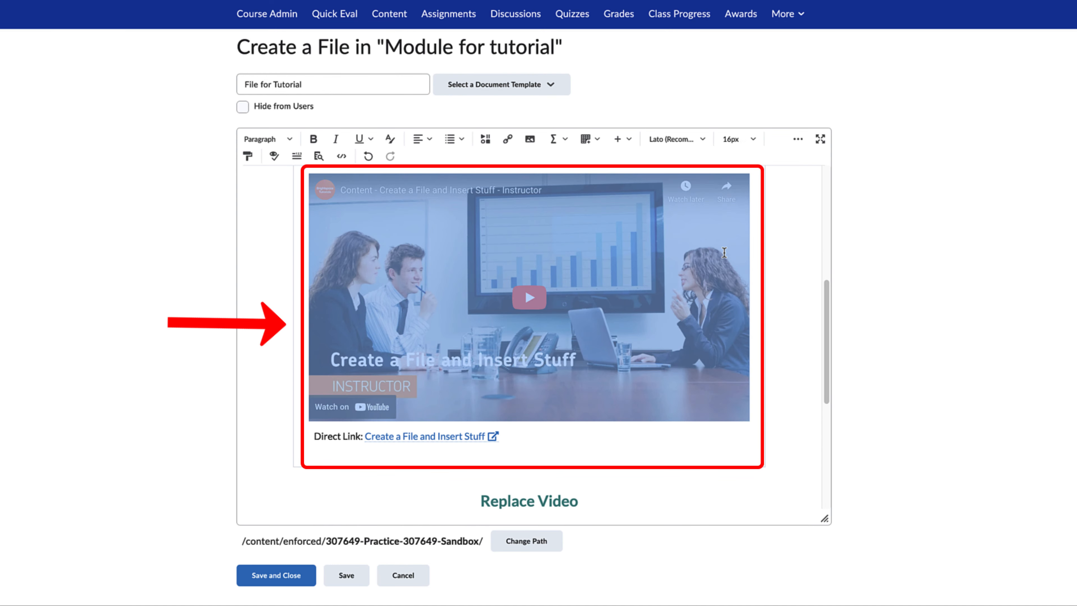
key("Delete")
left_click(486, 139)
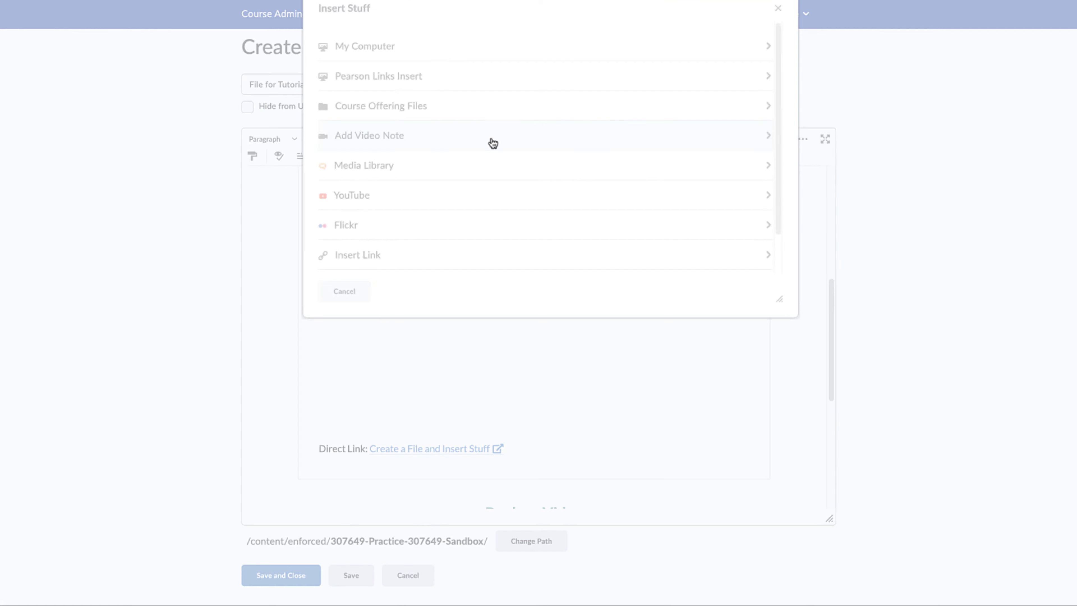
left_click(486, 196)
type("https://www.youtube.com/watch?v=GAwEjLPjYEk")
left_click(469, 74)
left_click(404, 215)
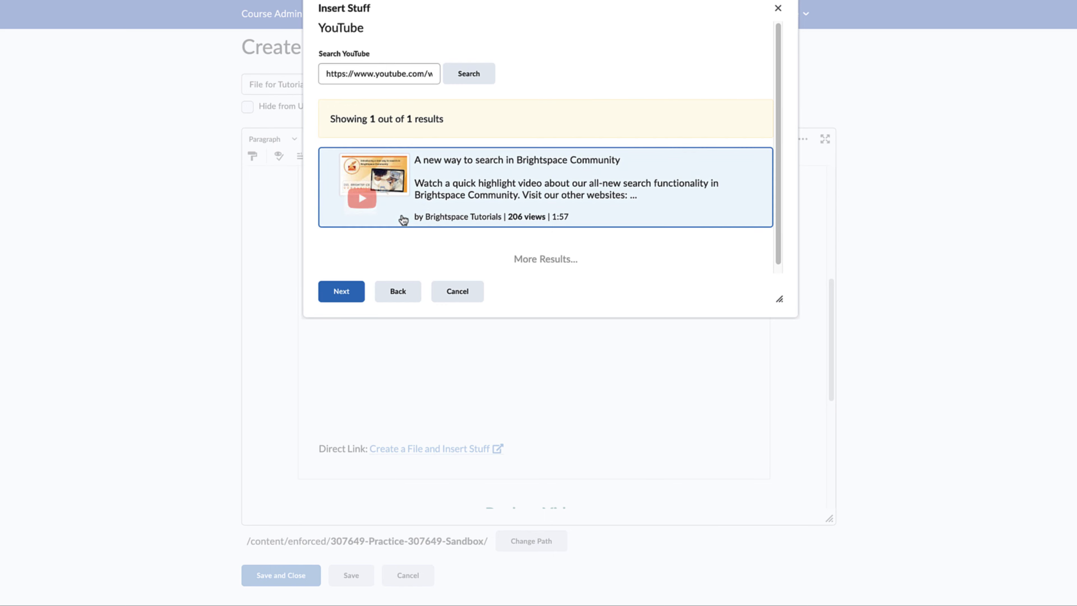
left_click(359, 291)
left_click(360, 291)
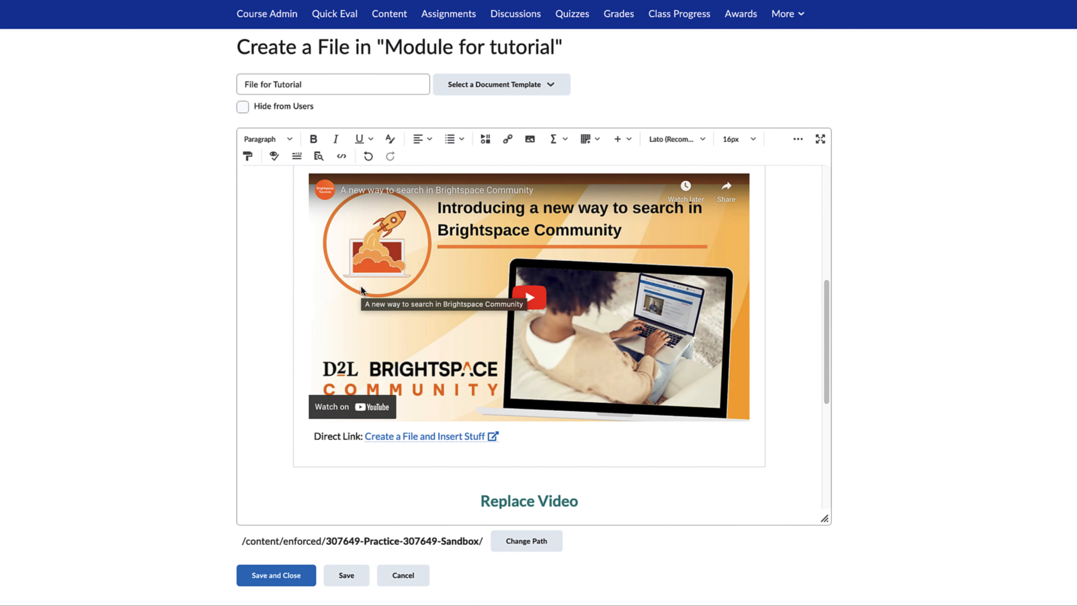
Clear all content from the page, apply the 06_conclusion template and look over its layout
key("ctrl+a")
key("BackSpace")
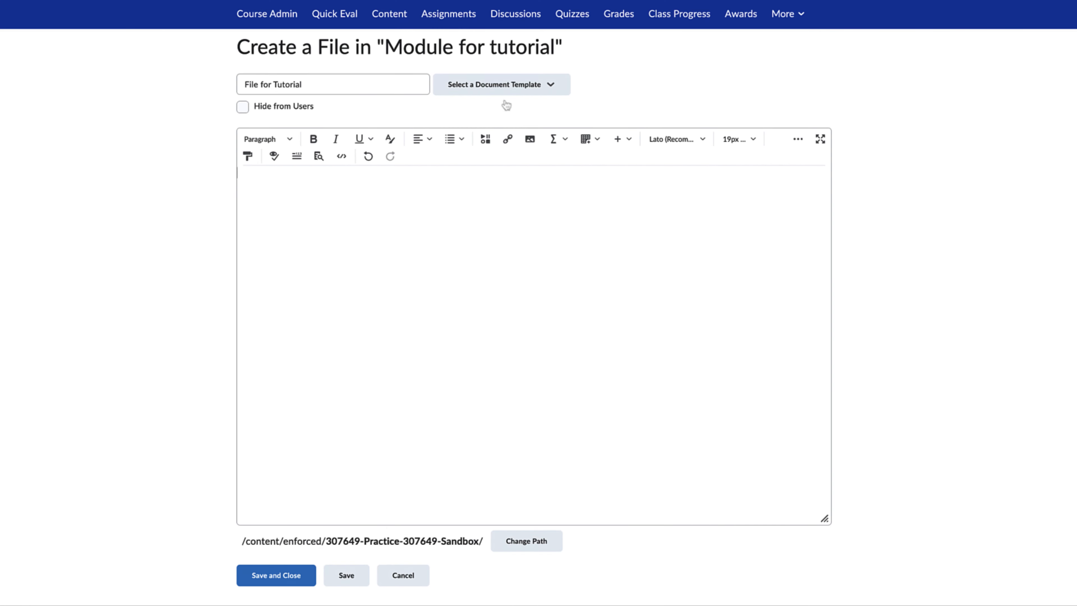
left_click(524, 87)
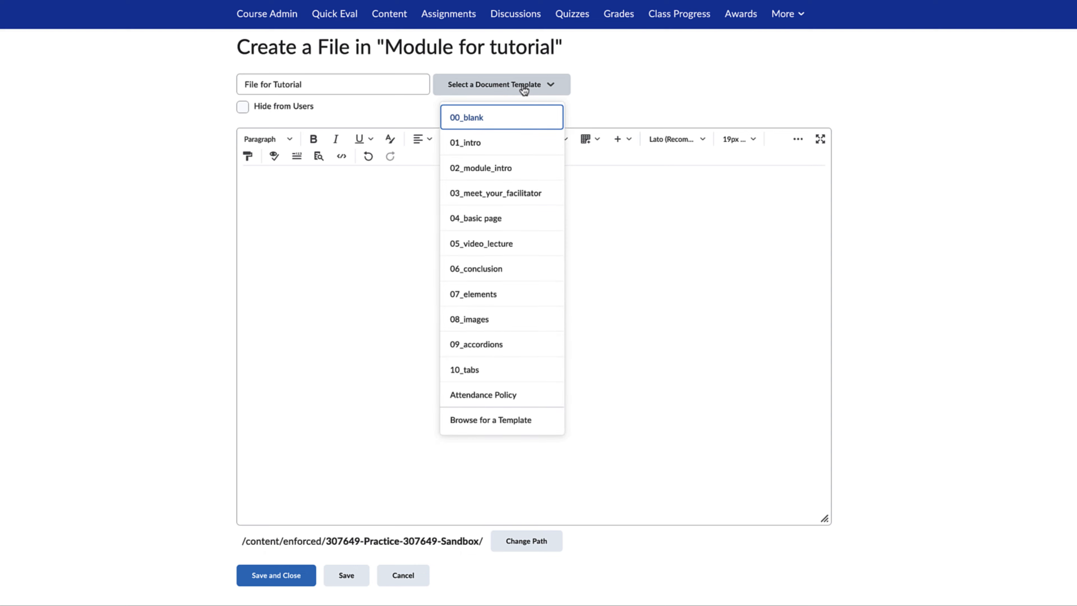
left_click(523, 268)
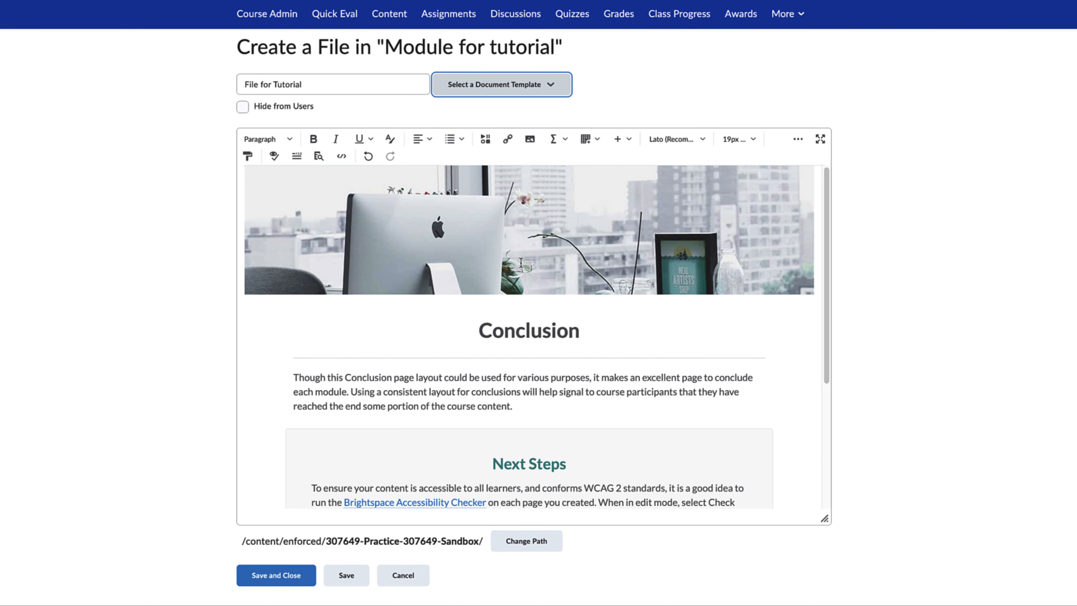
scroll(521, 263, "down", 3)
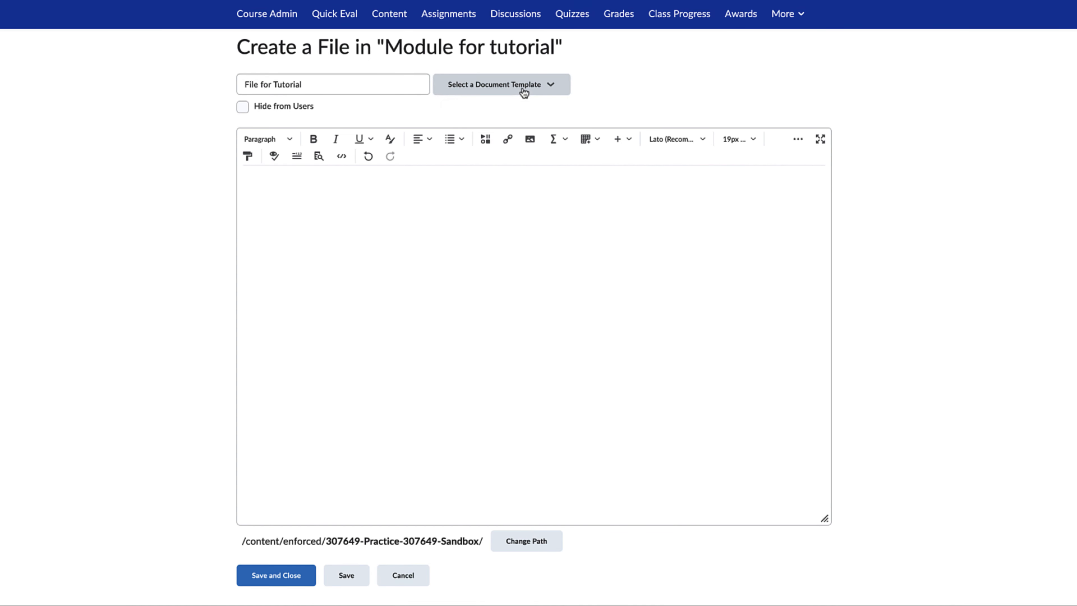
Apply the 07_elements template to the empty page and look over its copying instructions and sample elements
left_click(524, 88)
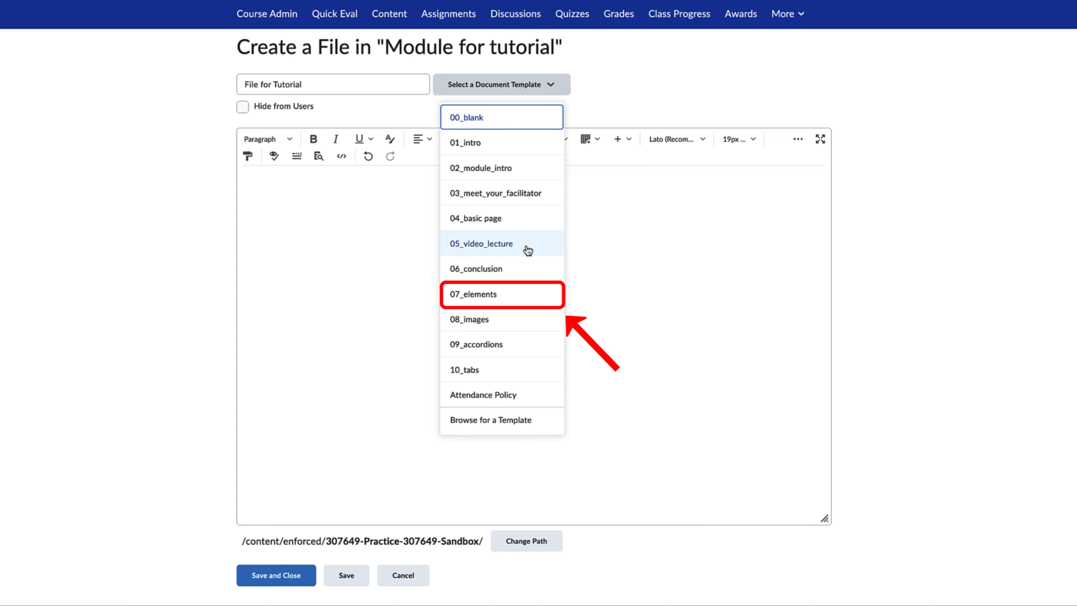
left_click(525, 294)
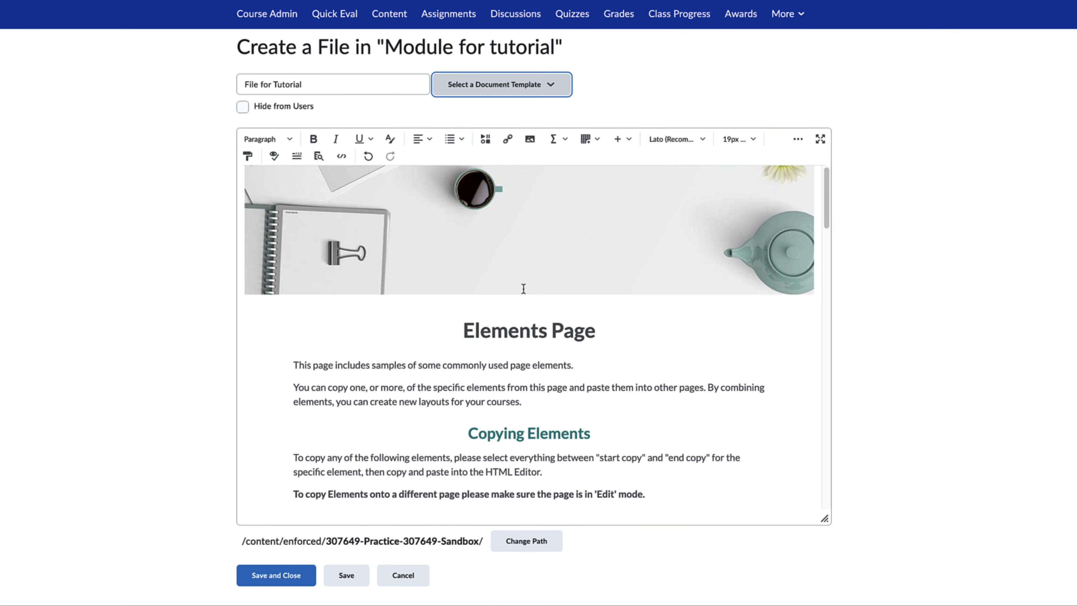
scroll(523, 289, "down", 4)
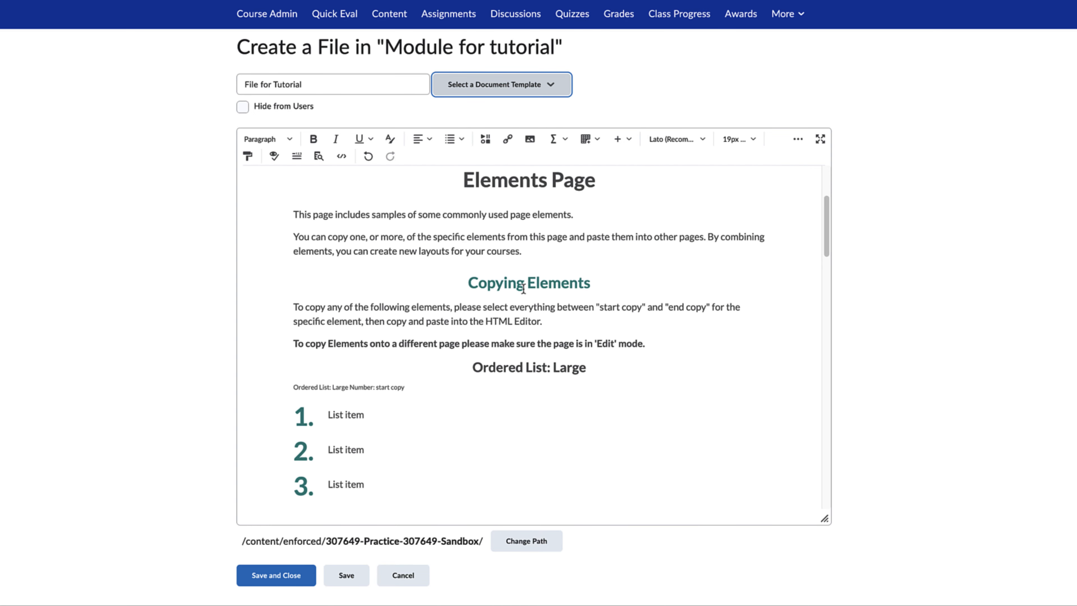
scroll(524, 289, "down", 2)
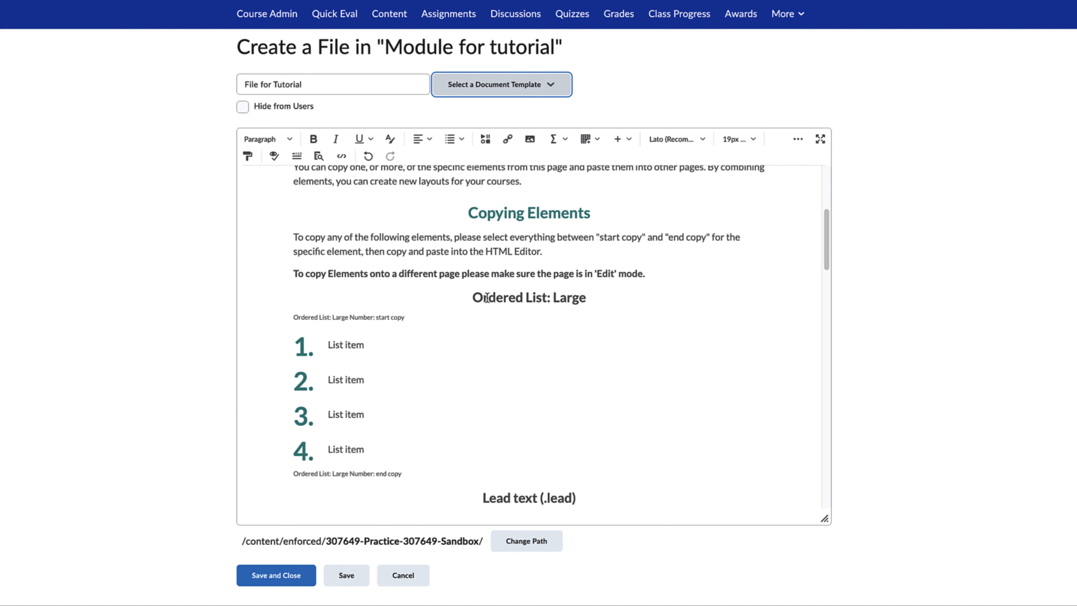
Copy the Ordered List: Large element with its four list items and paste it into the New Module file in Test Module
left_click_drag(468, 299, 610, 452)
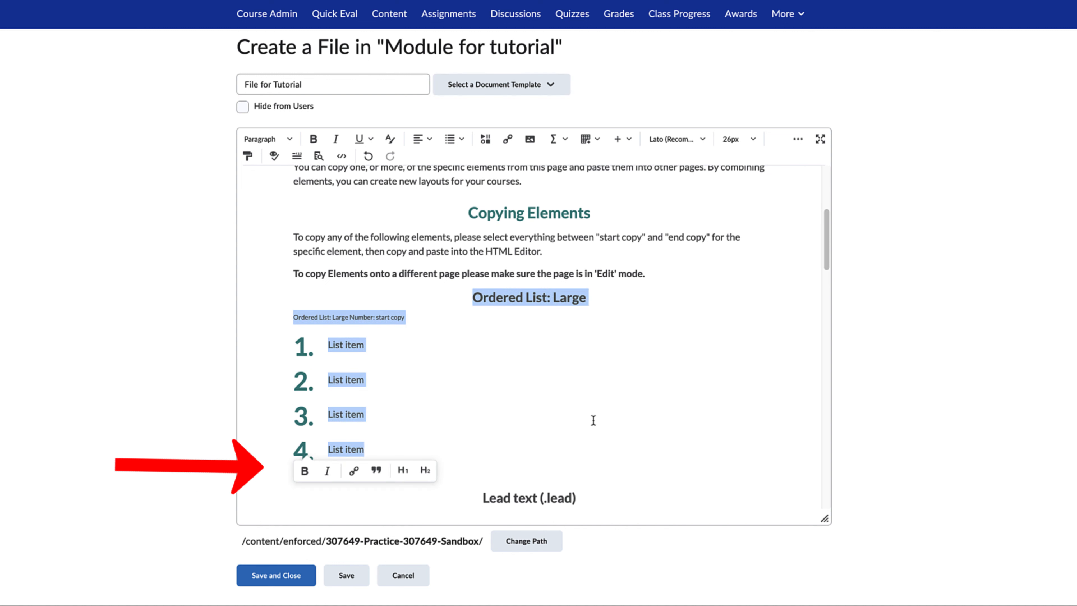
right_click(546, 292)
left_click(575, 401)
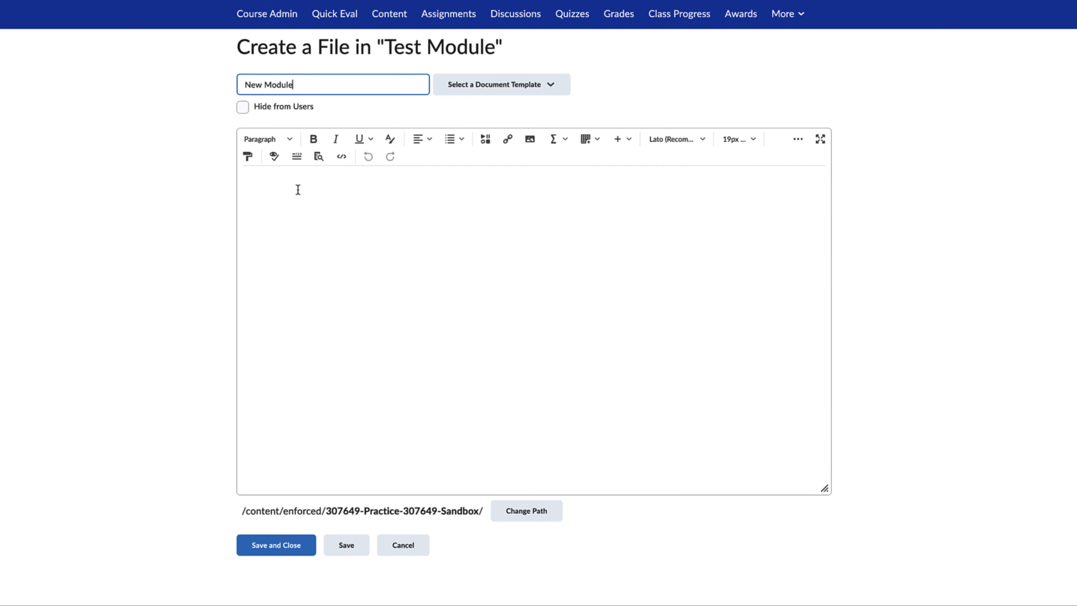
right_click(299, 190)
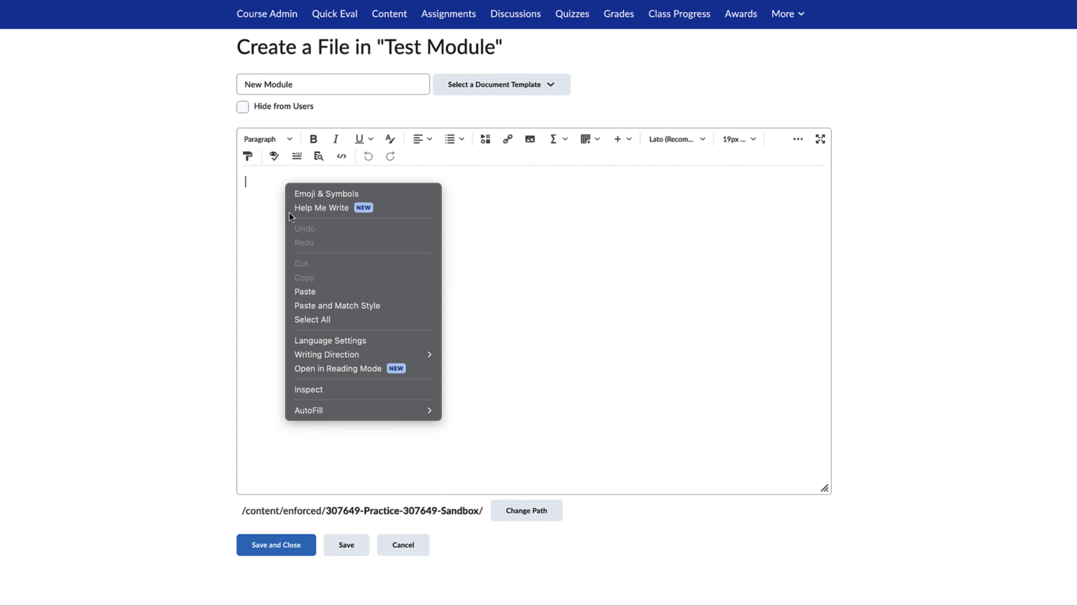
left_click(338, 296)
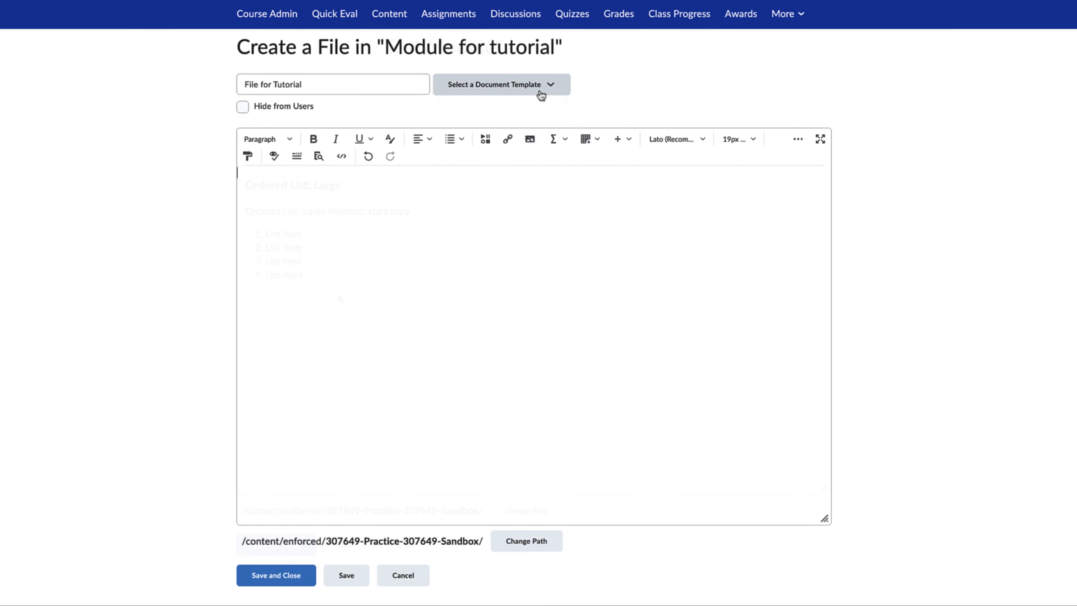
Apply the 08_images template to File for Tutorial and review its image replacement, insertion and alignment instructions
left_click(541, 92)
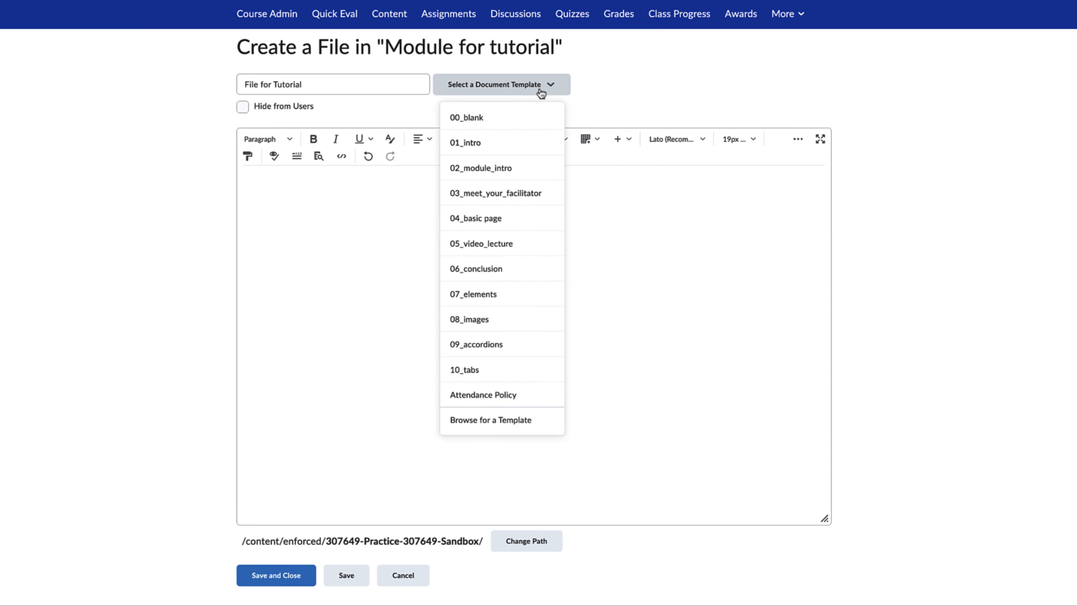
left_click(525, 314)
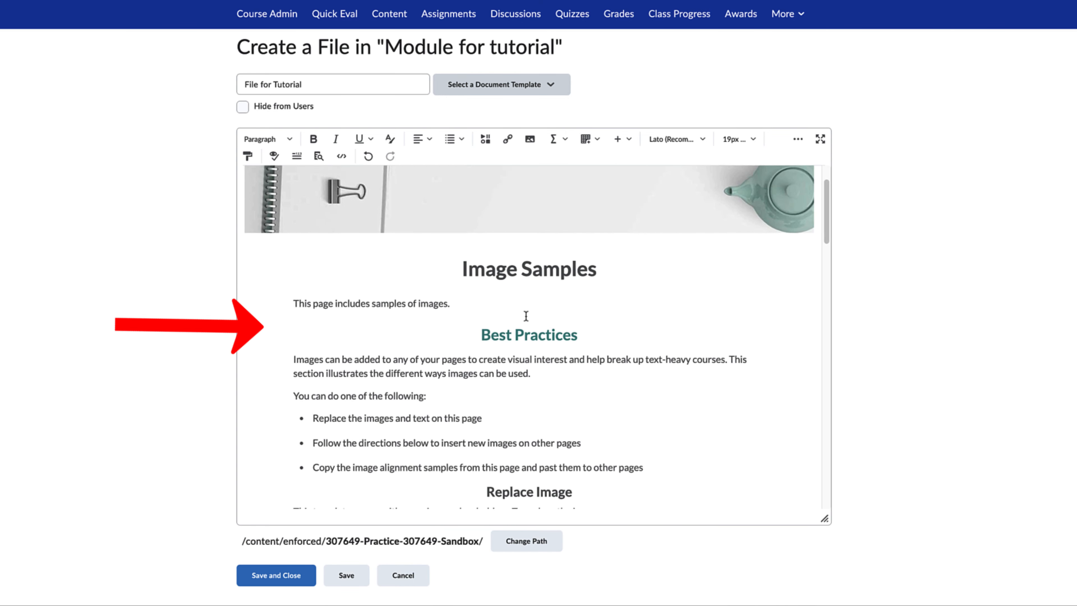
scroll(526, 316, "down", 4)
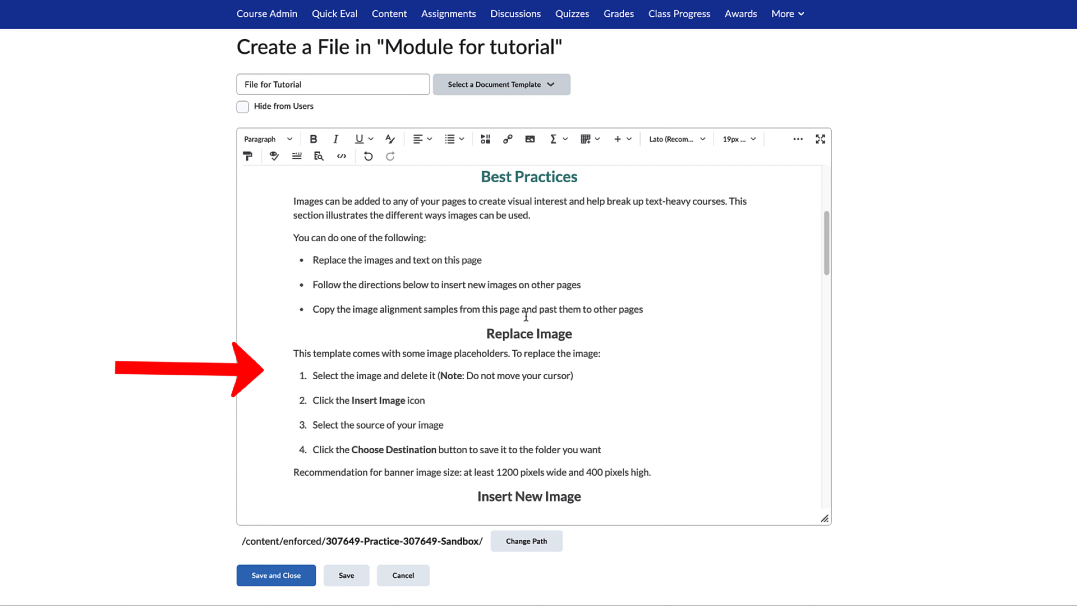
scroll(526, 316, "down", 3)
scroll(526, 316, "down", 8)
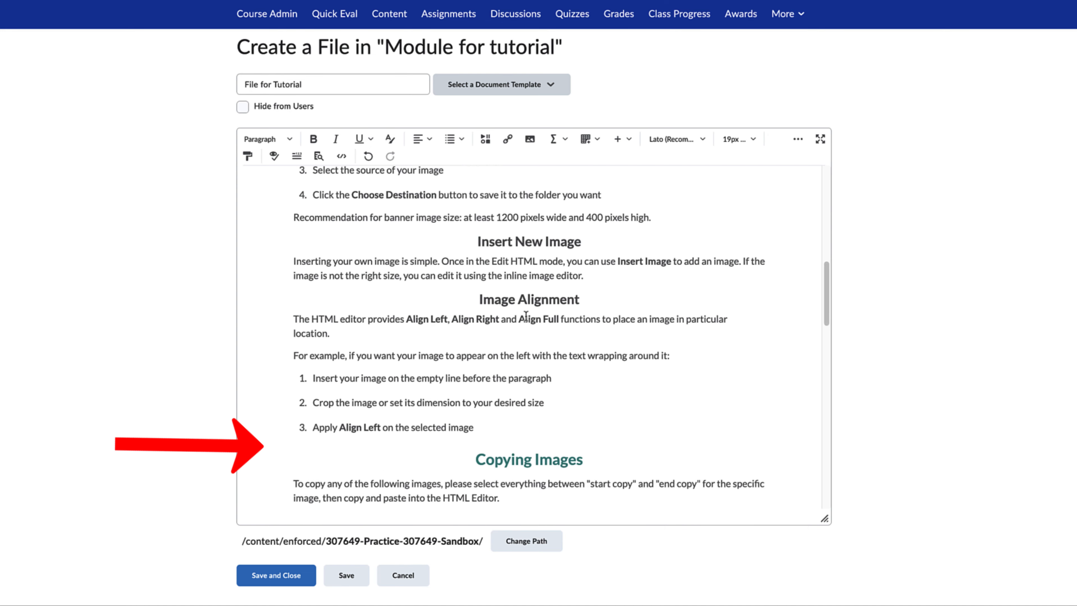
Apply the 09_accordions template to File for Tutorial and look over its accordion groups
left_click(550, 85)
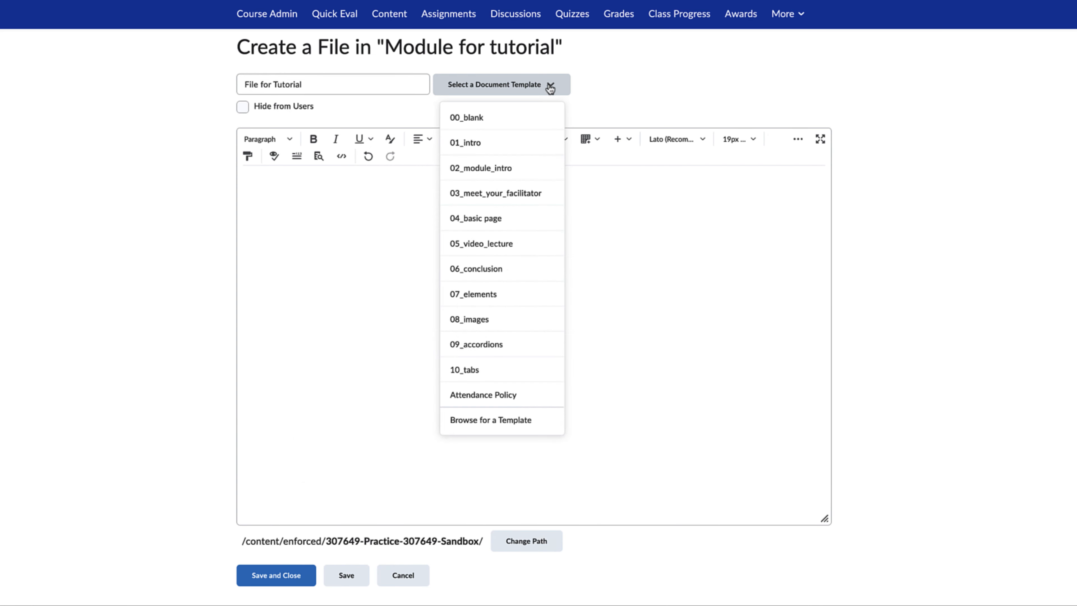
left_click(548, 345)
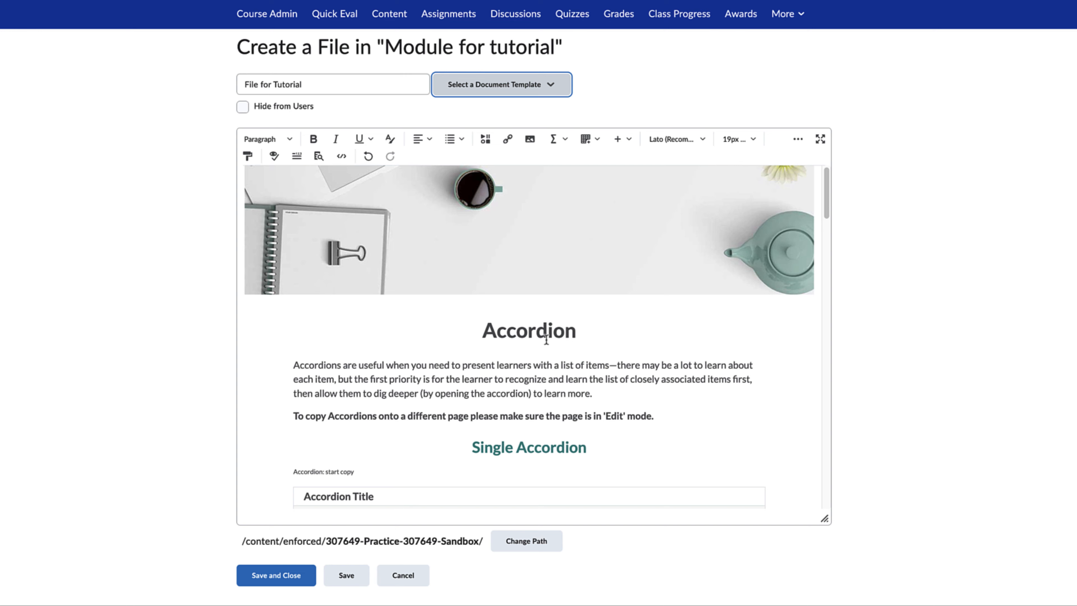
scroll(546, 340, "down", 15)
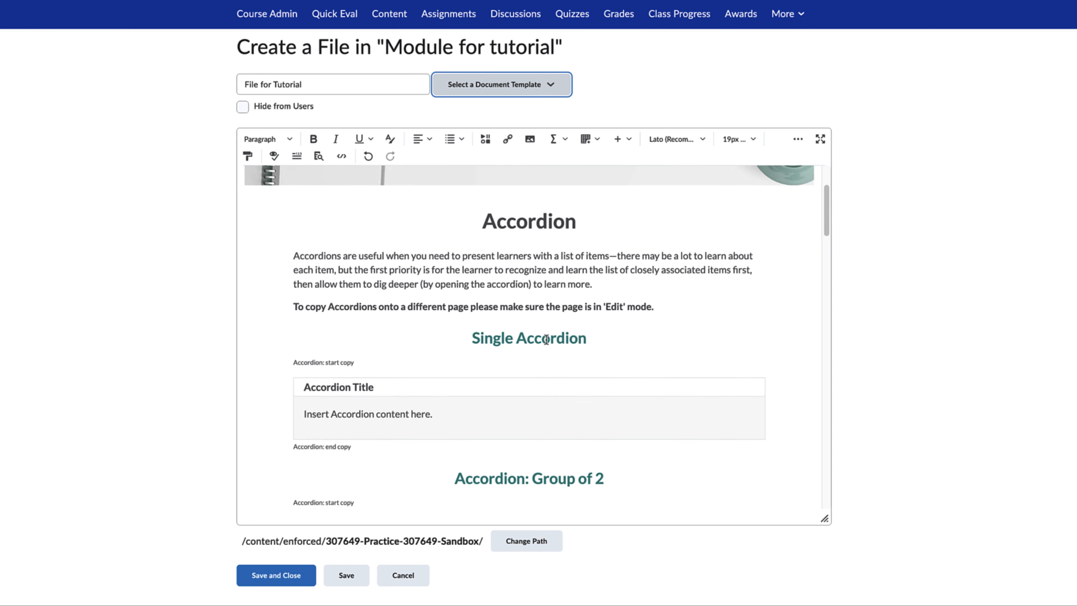
scroll(546, 340, "down", 15)
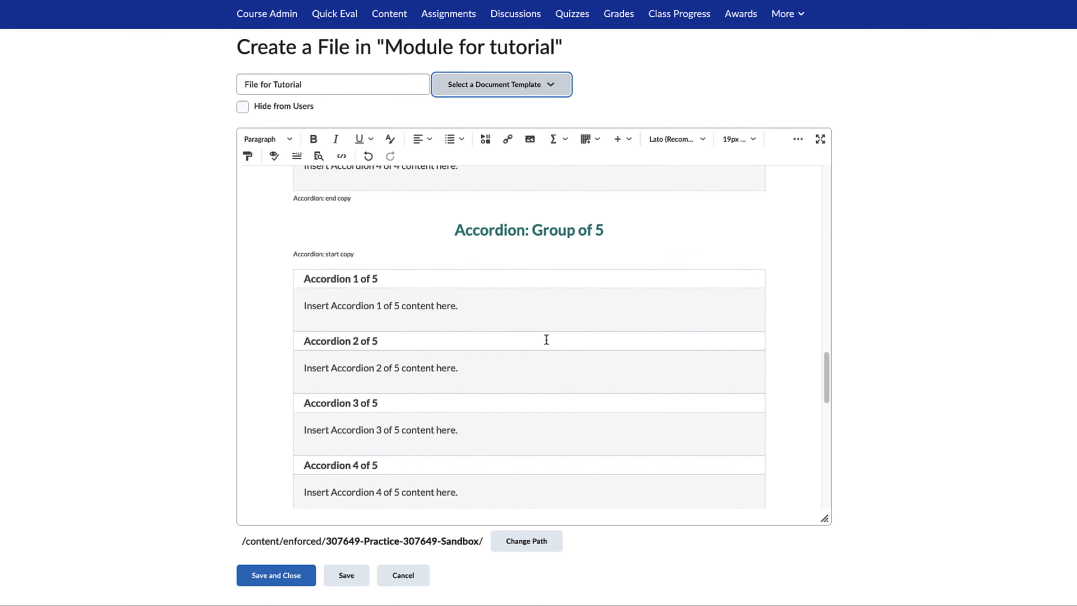
Delete everything before and after the Accordion: Group of 2 section so only that accordion group remains on the page
scroll(546, 339, "up", 5)
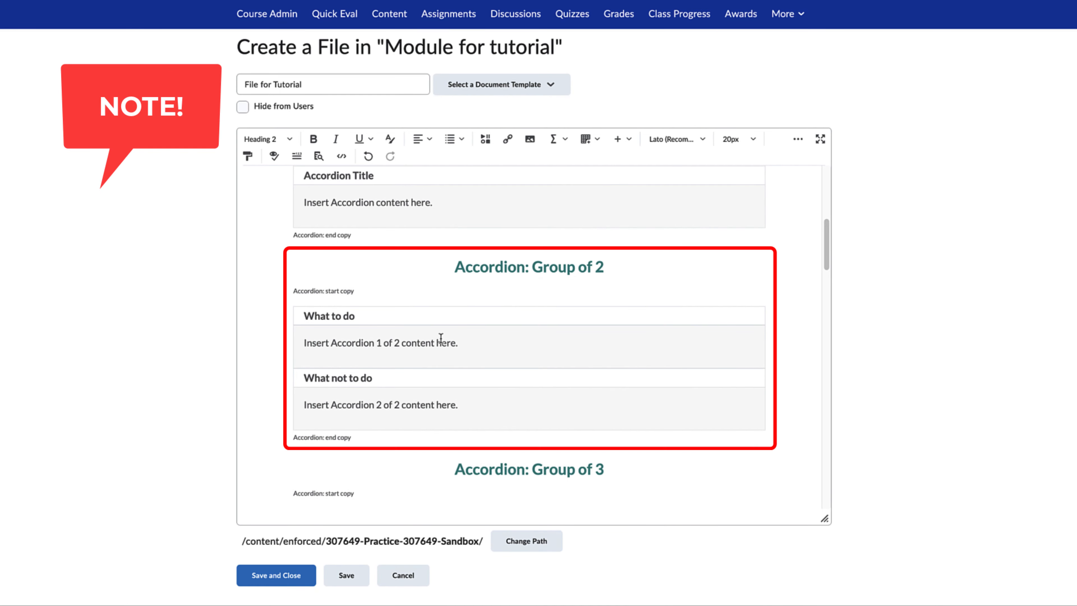
key("ctrl+shift+Home")
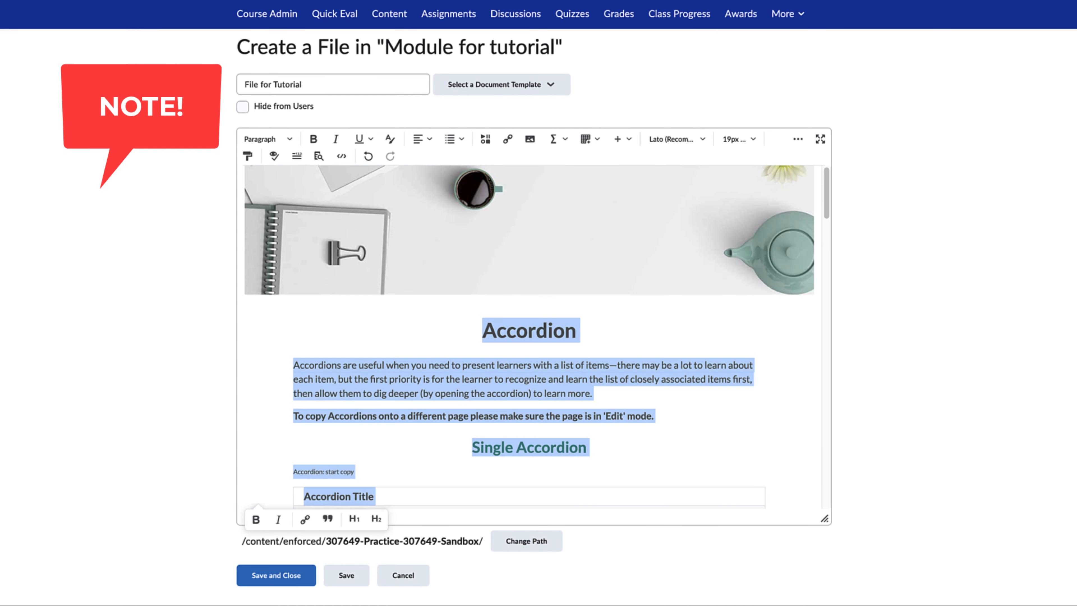
key("Delete")
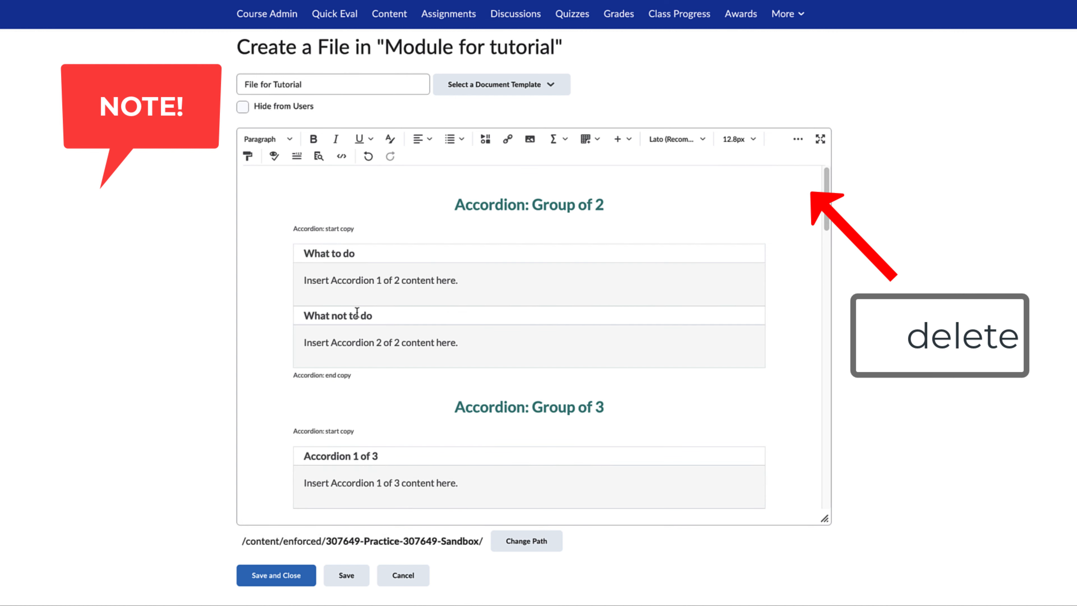
left_click(328, 414)
key("ctrl+shift+End")
key("Delete")
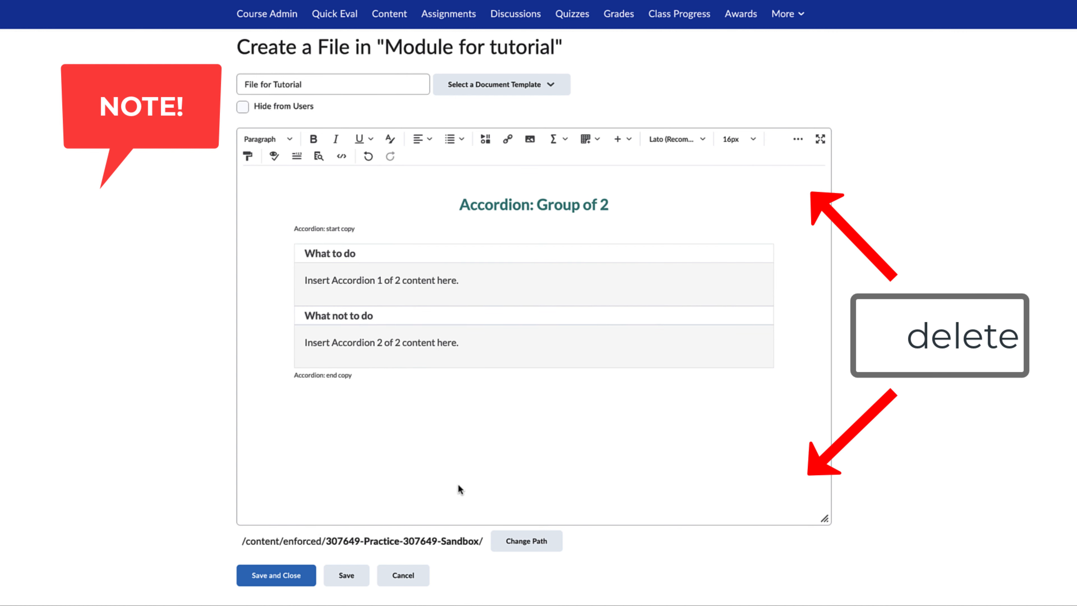
Clear the two accordion titles and enter "What to do" for the first and "What not to do" for the second
left_click(333, 253)
triple_click(332, 253)
key("Delete")
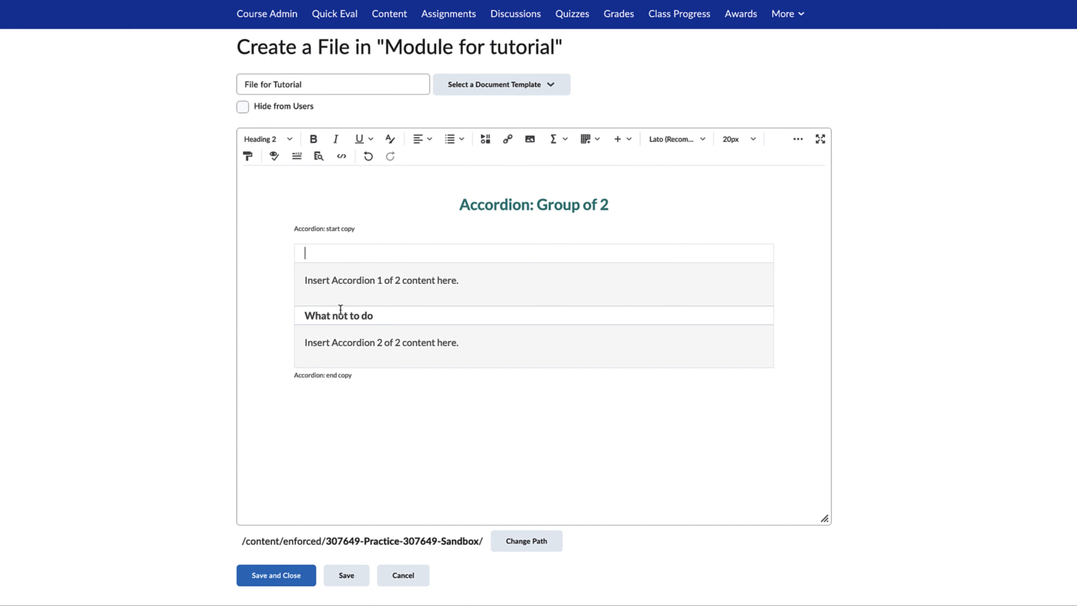
triple_click(341, 314)
key("Delete")
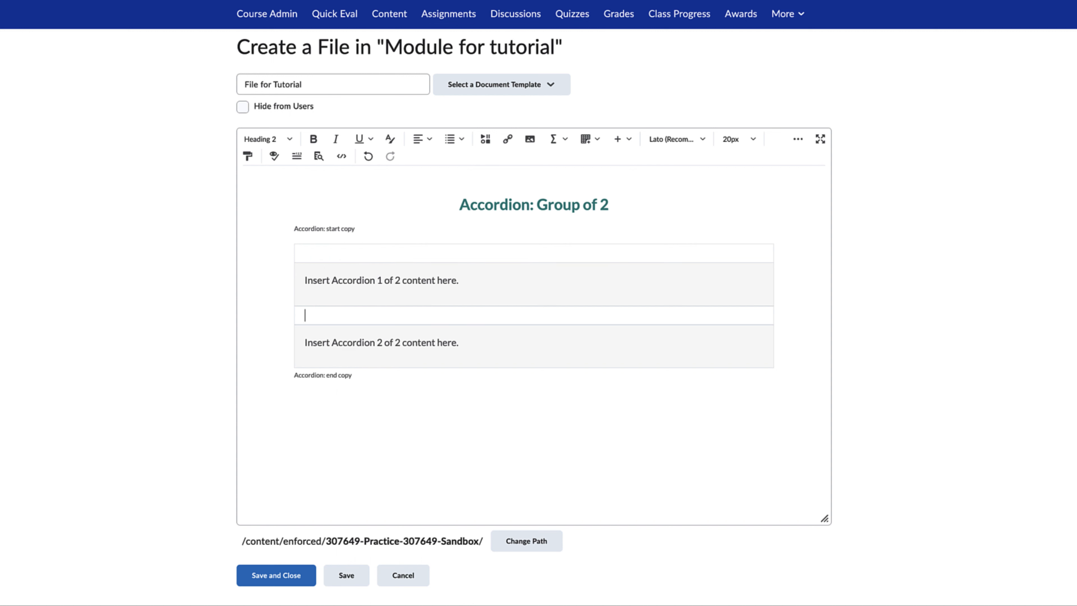
left_click(337, 254)
type("What to do")
type("What not to do")
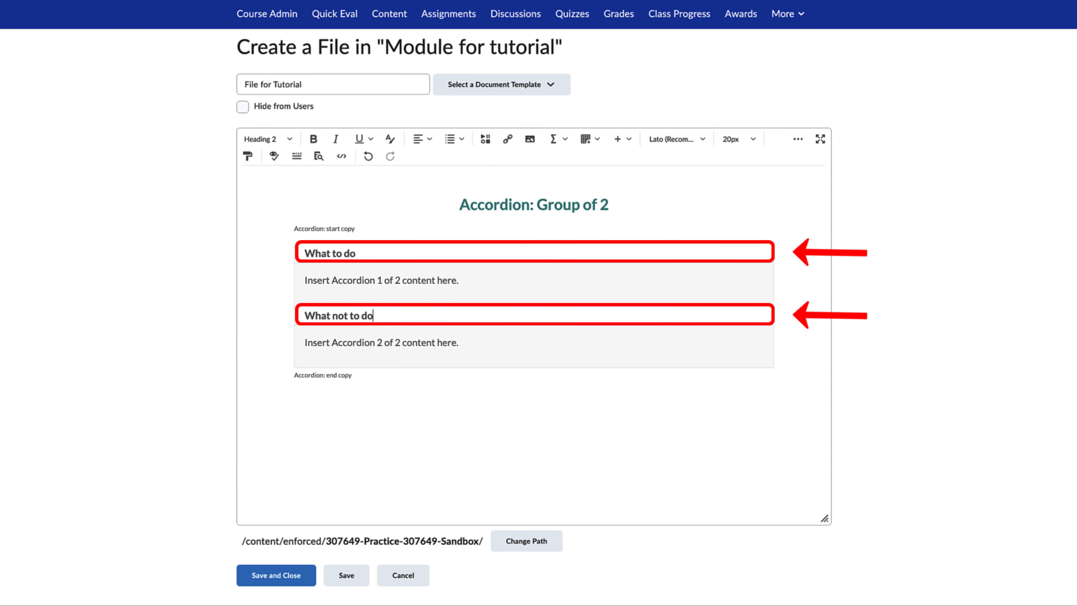
Replace the placeholder content with "Show up on time." in the first accordion and "Be late." in the second
triple_click(353, 281)
type("Show up on time")
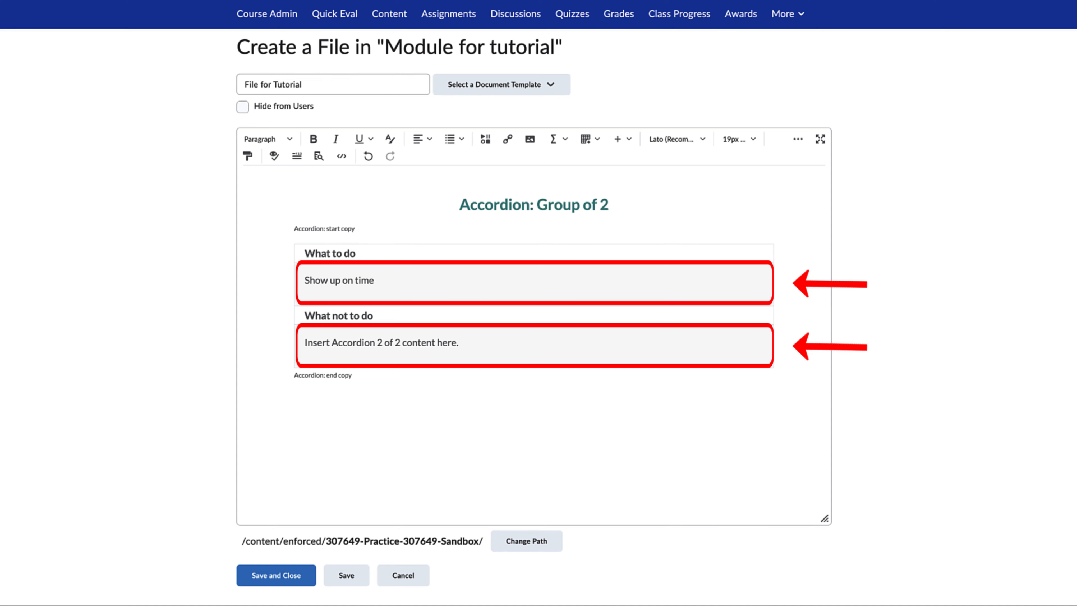
triple_click(382, 343)
type("Be lat")
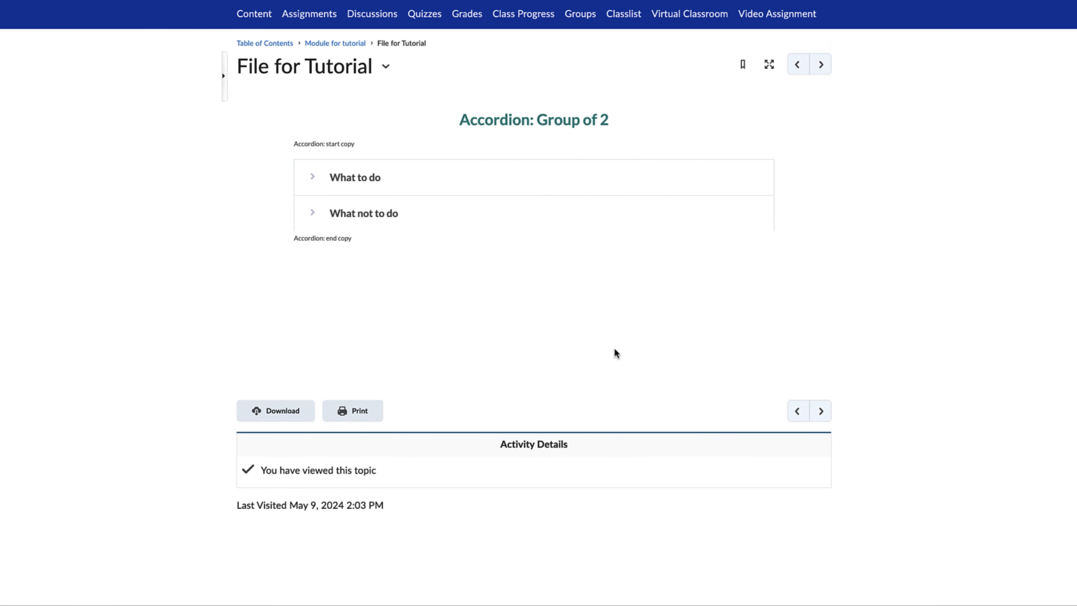
Check both accordions on the published page by expanding and collapsing "What to do" and expanding "What not to do"
left_click(313, 183)
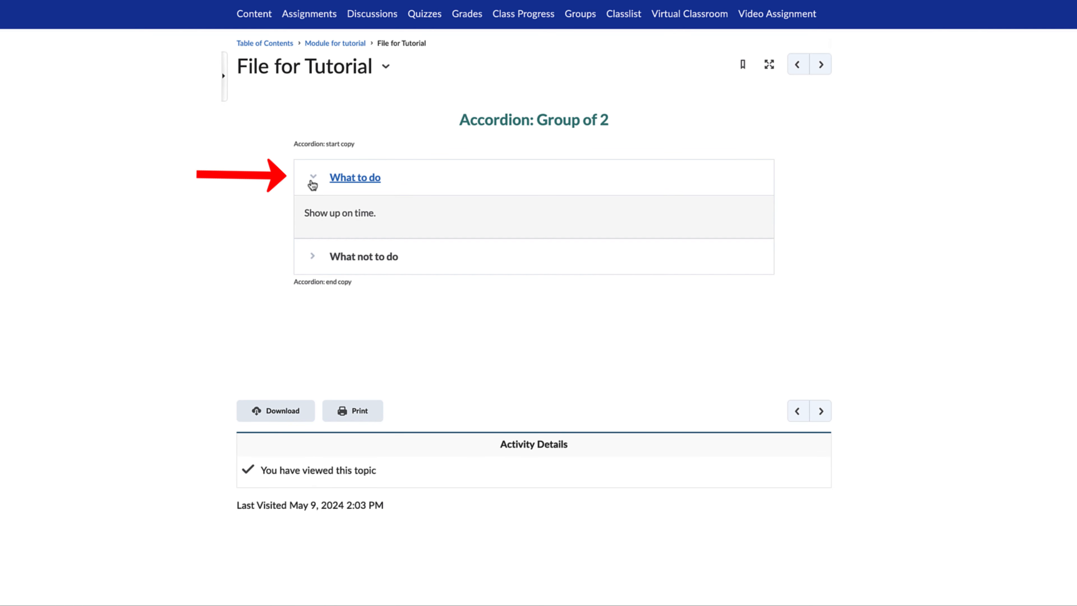
left_click(312, 183)
left_click(313, 215)
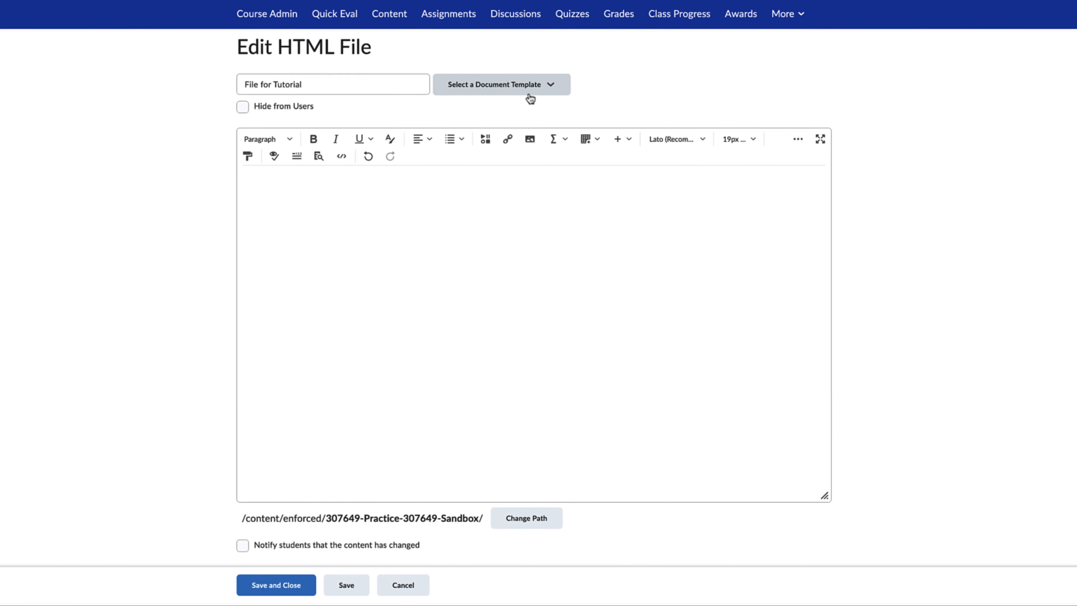
Apply the 10_tabs document template to File for Tutorial
left_click(529, 96)
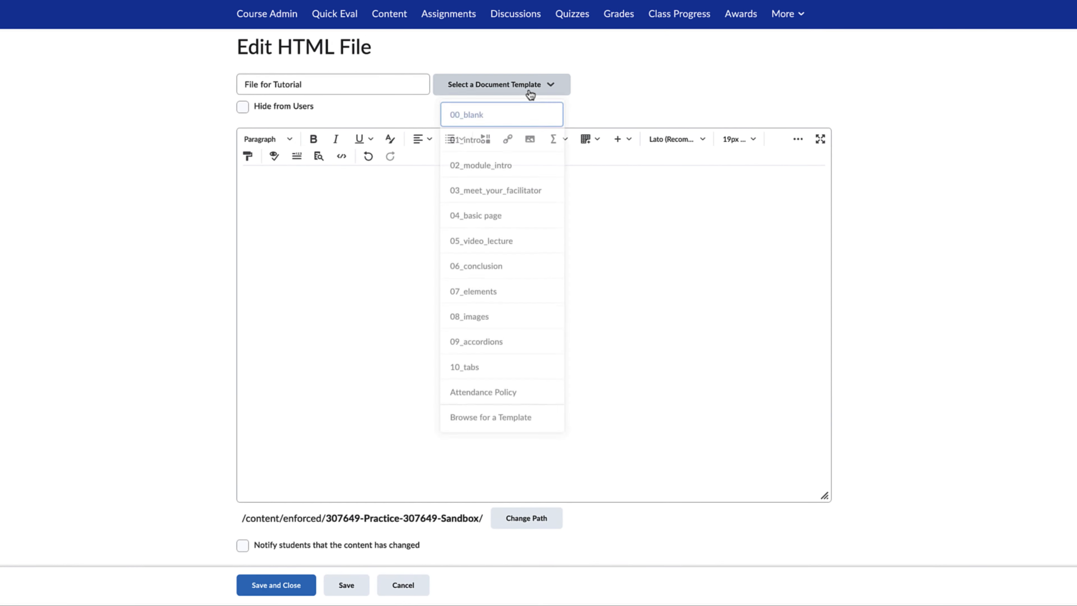
left_click(536, 369)
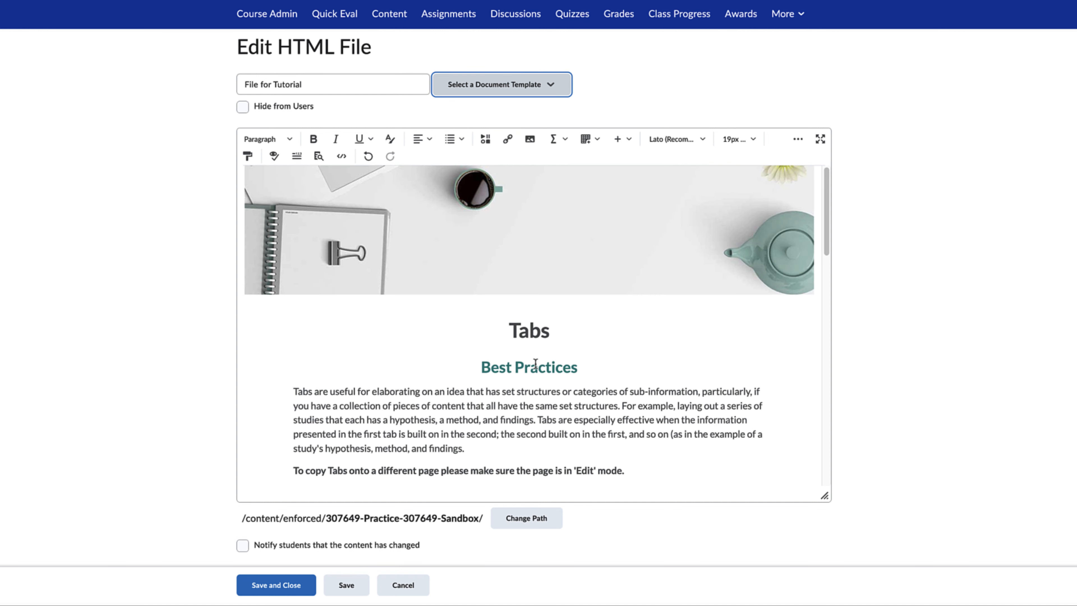
Enter "Be late." as the second tab's content in Tabs: Group of 2 and show the "What not to do" tab on the published page
scroll(535, 365, "down", 5)
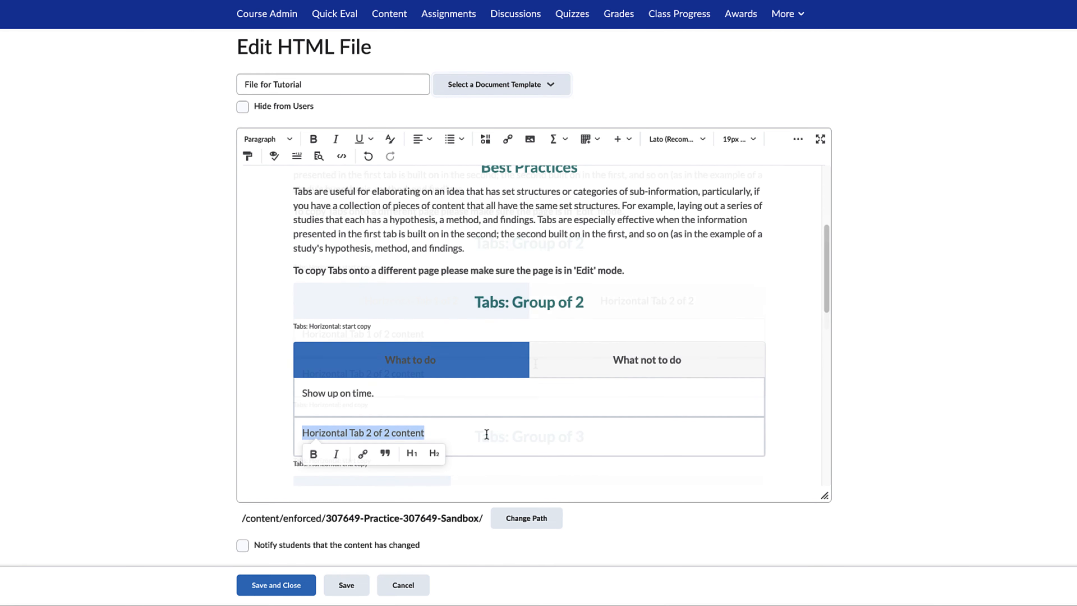
type("B")
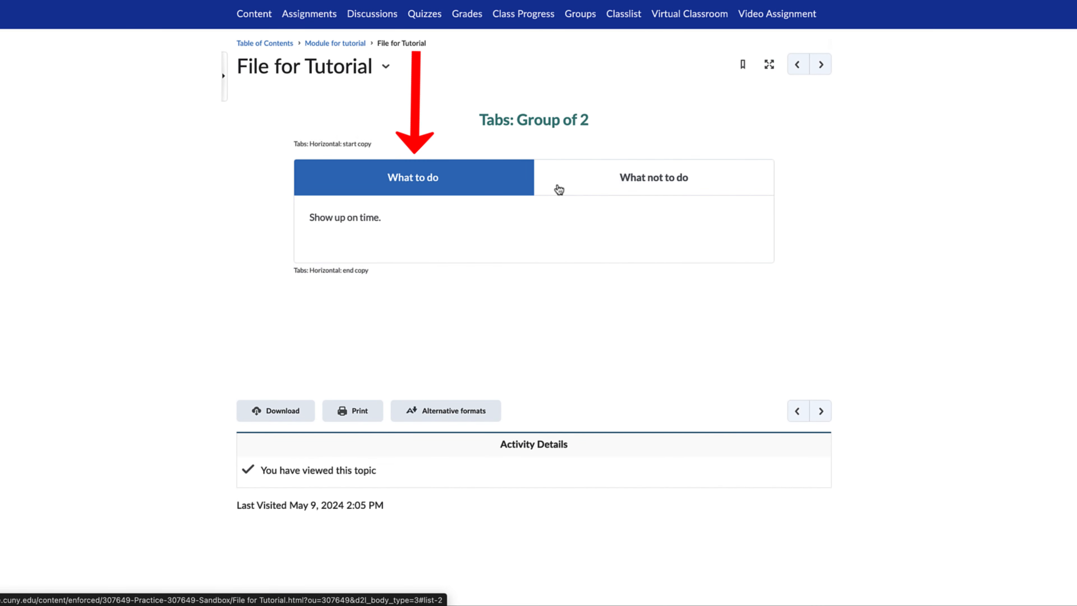
left_click(559, 189)
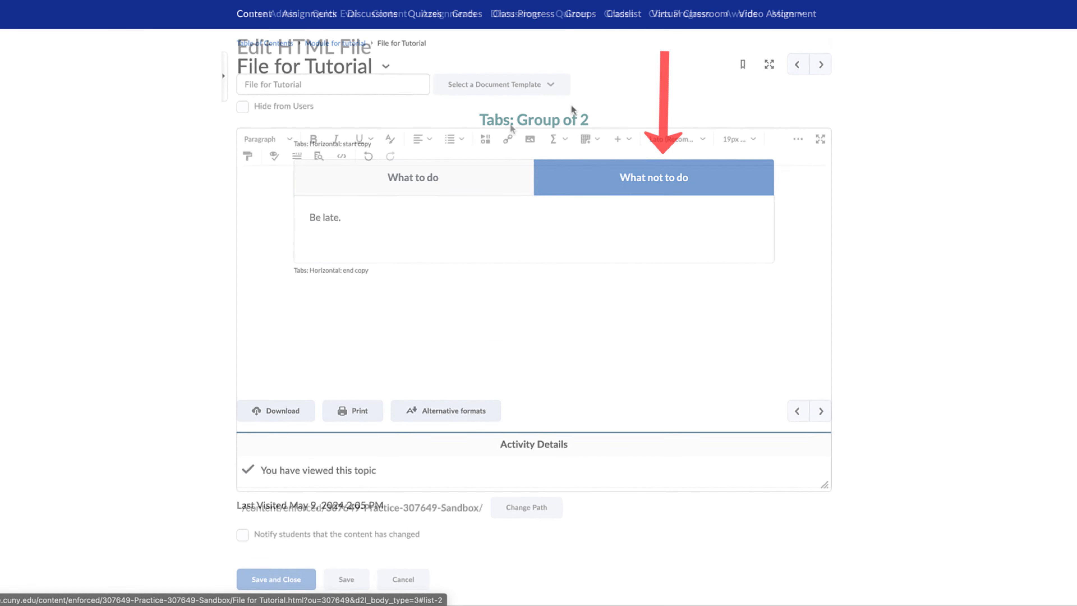
Apply the 01_intro document template to File for Tutorial
left_click(513, 84)
left_click(517, 147)
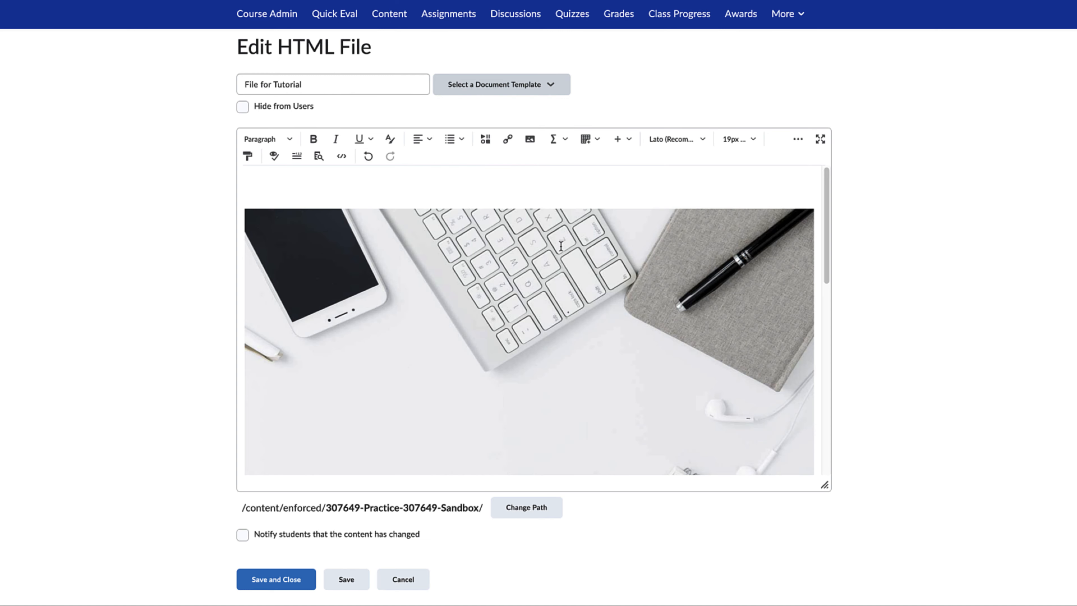
Replace the course title with "Welcome to my Course!" and the description with "Let us get started in our journey to change the world!", and save and close
scroll(561, 246, "down", 5)
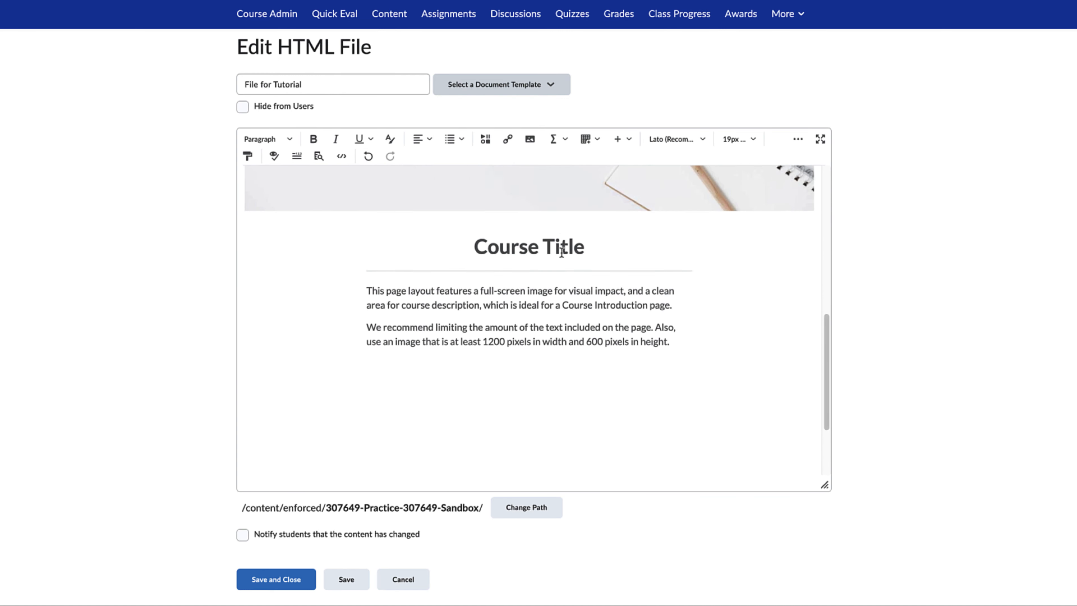
double_click(561, 243)
triple_click(561, 243)
type("Welcome to my Course!")
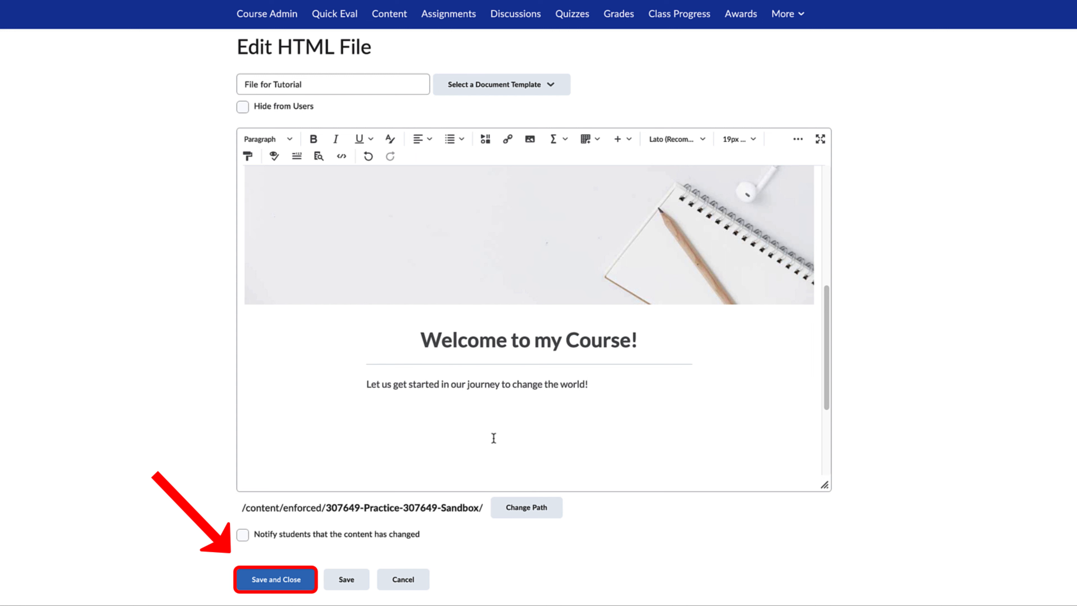
left_click(299, 581)
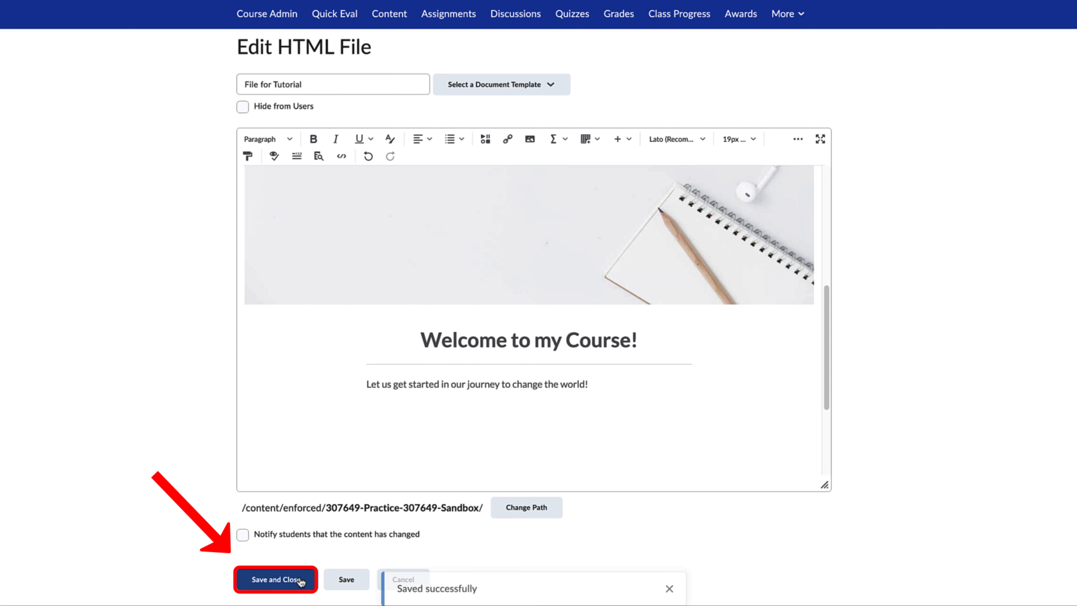